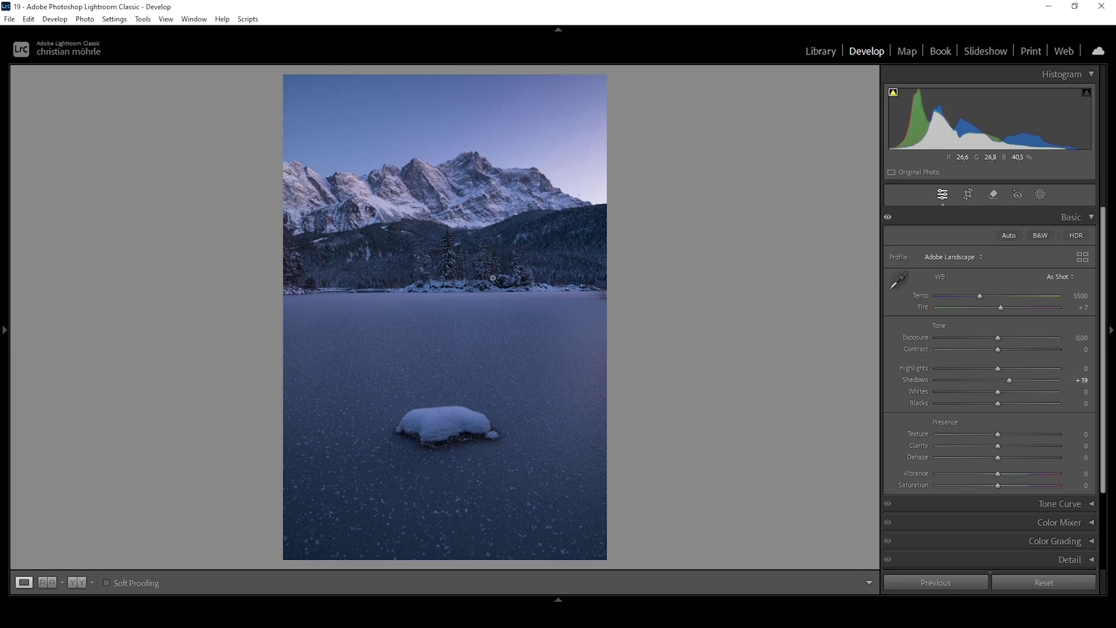
# - Set Blacks to +15 and Whites to +30, and warm the white balance to Temp 7550 with Tint +4
pyautogui.moveTo(998, 403); pyautogui.dragTo(1009, 403)
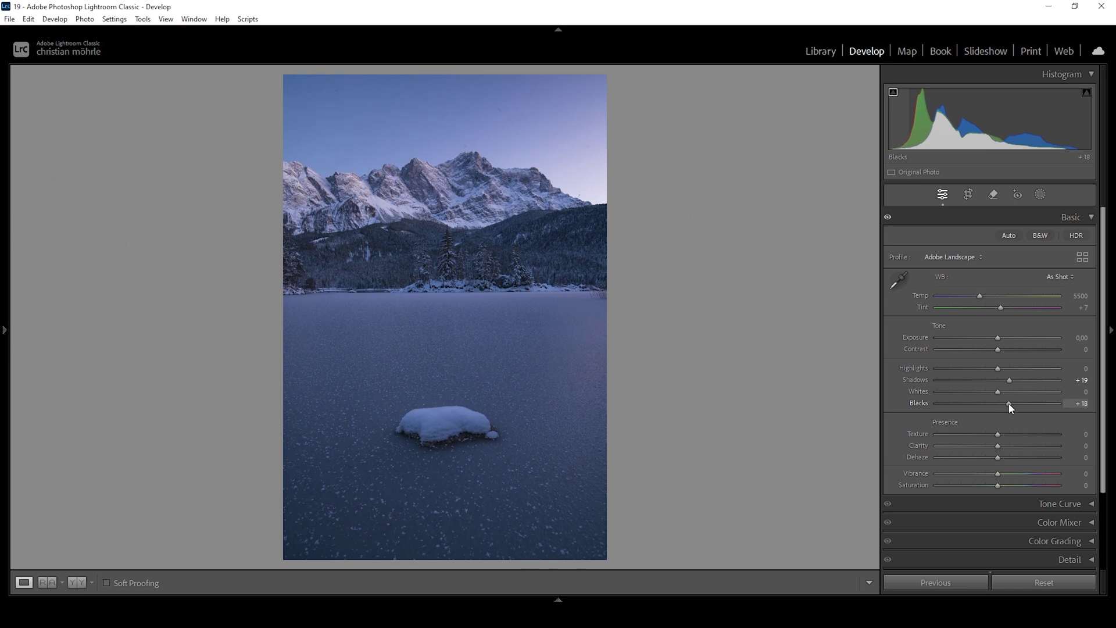
pyautogui.moveTo(1009, 403); pyautogui.dragTo(1010, 406)
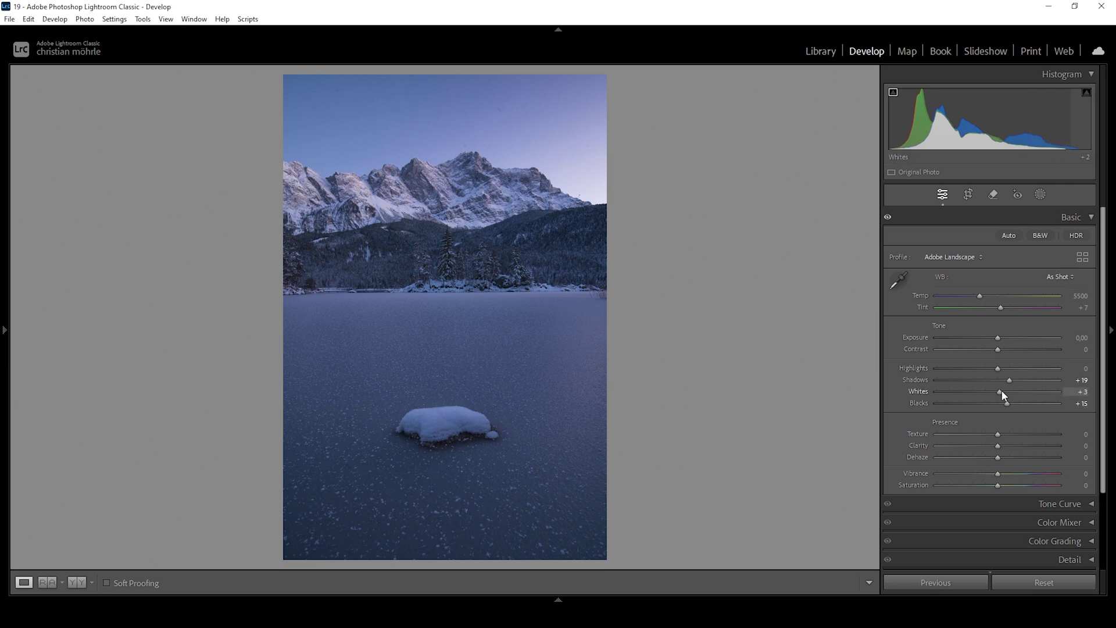
pyautogui.moveTo(1000, 392); pyautogui.dragTo(1026, 393)
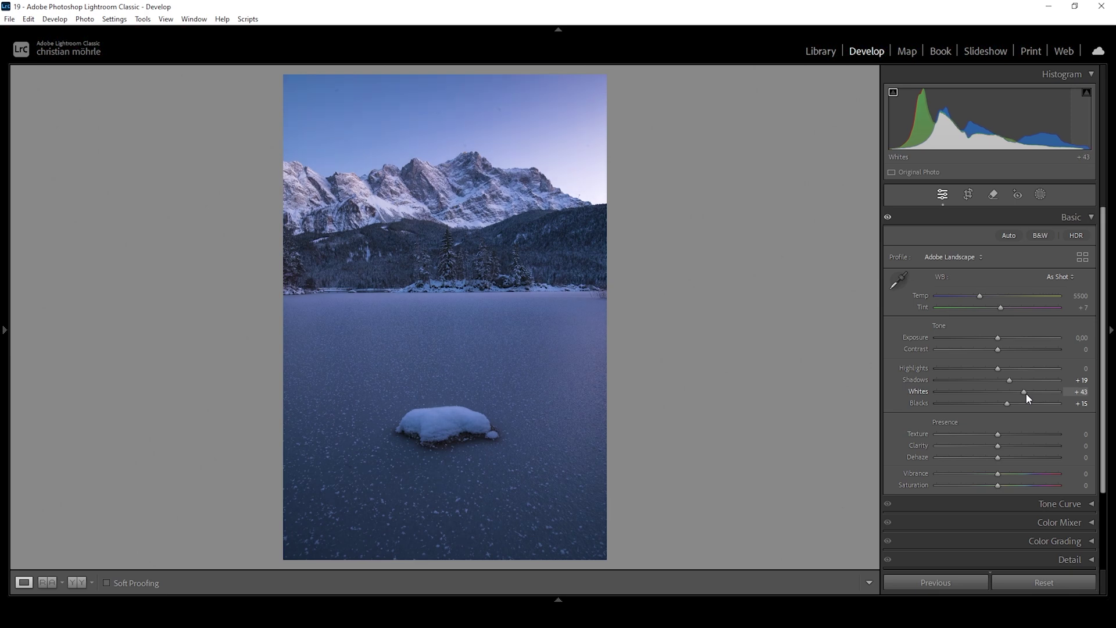
pyautogui.moveTo(1027, 398); pyautogui.dragTo(1016, 393)
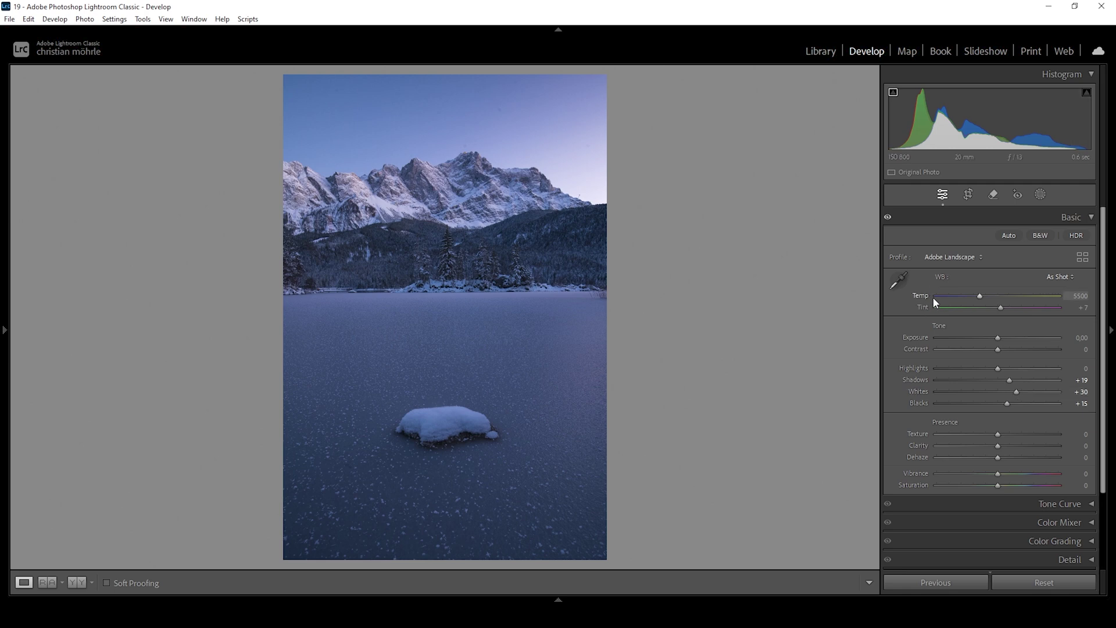
pyautogui.moveTo(979, 296); pyautogui.dragTo(1006, 295)
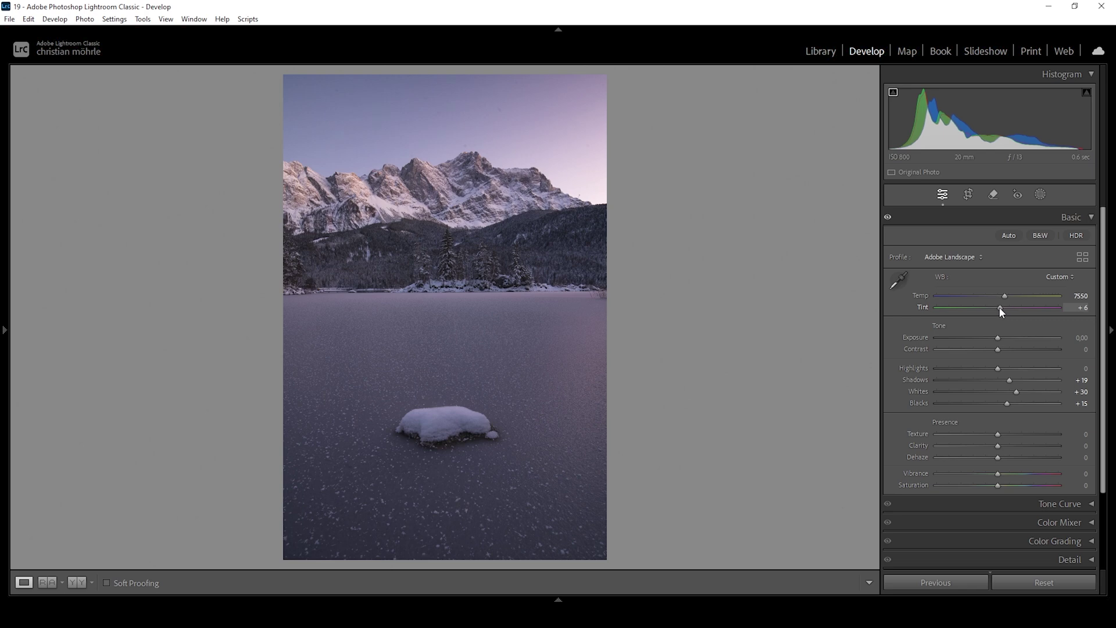
pyautogui.click(999, 307)
# - Set Texture to +4, Clarity and Dehaze to +6 and Vibrance to +16, and compare the photo before and after
pyautogui.moveTo(998, 434); pyautogui.dragTo(1001, 434)
pyautogui.moveTo(998, 446); pyautogui.dragTo(1003, 446)
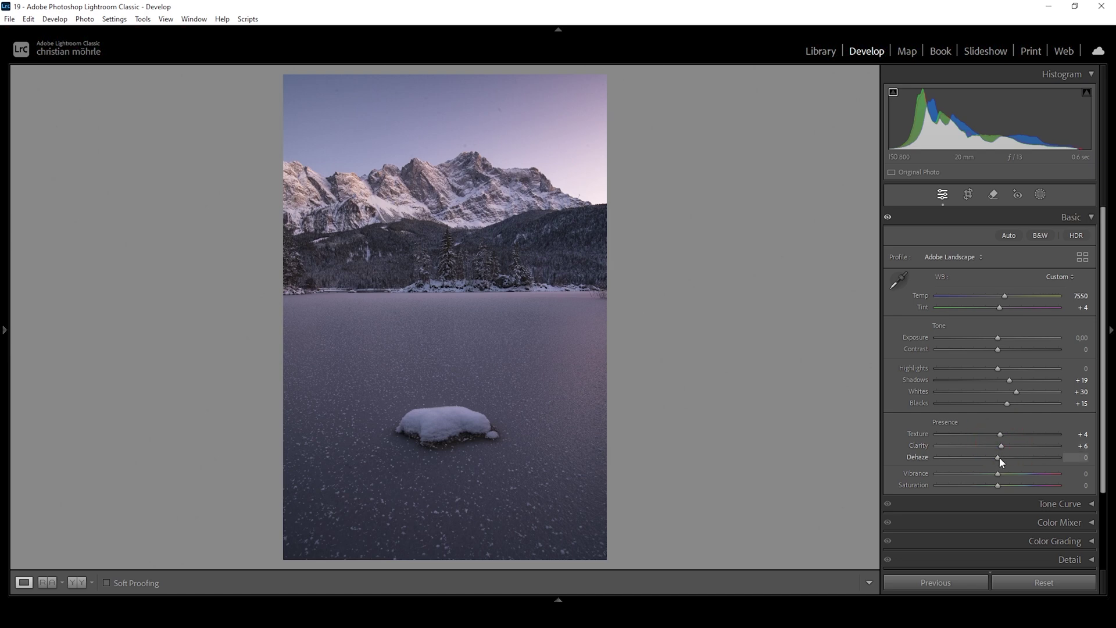
pyautogui.moveTo(1001, 458); pyautogui.dragTo(1003, 459)
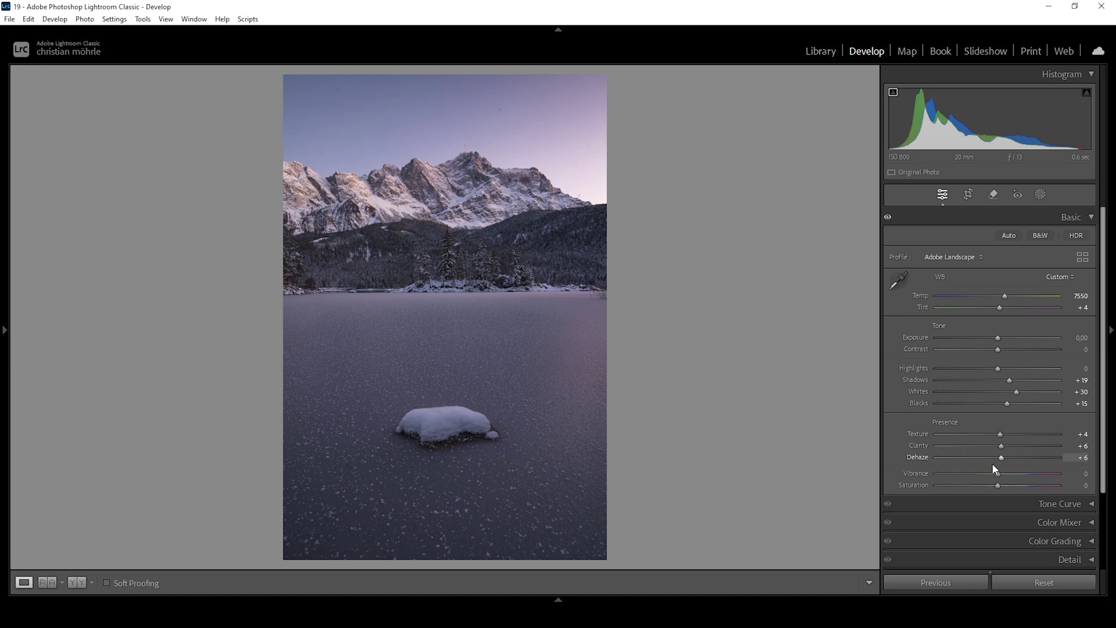
pyautogui.moveTo(998, 473); pyautogui.dragTo(1004, 472)
pyautogui.click(83, 586)
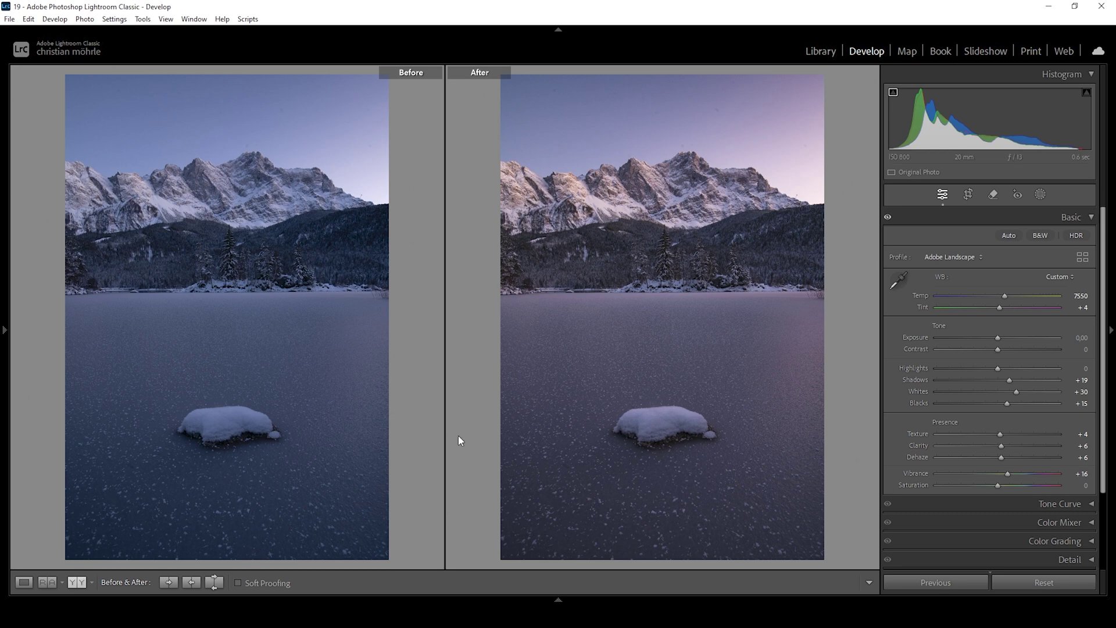
pyautogui.click(24, 582)
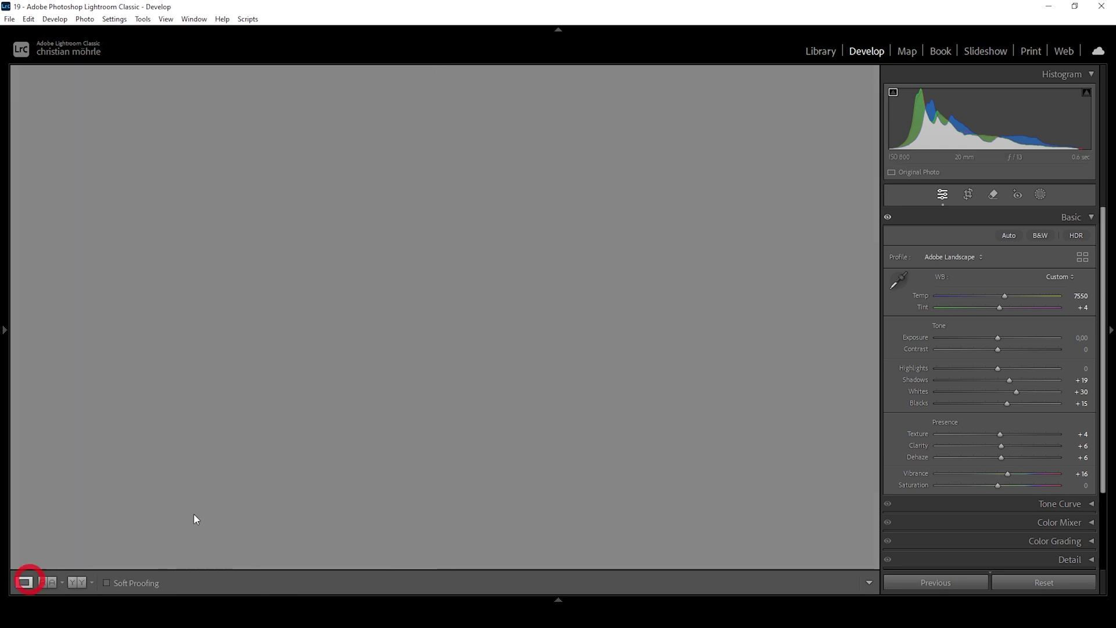
# - Mask the sky and subtract a fully feathered radial gradient over the area around the mountains and the bright horizon
pyautogui.click(1035, 200)
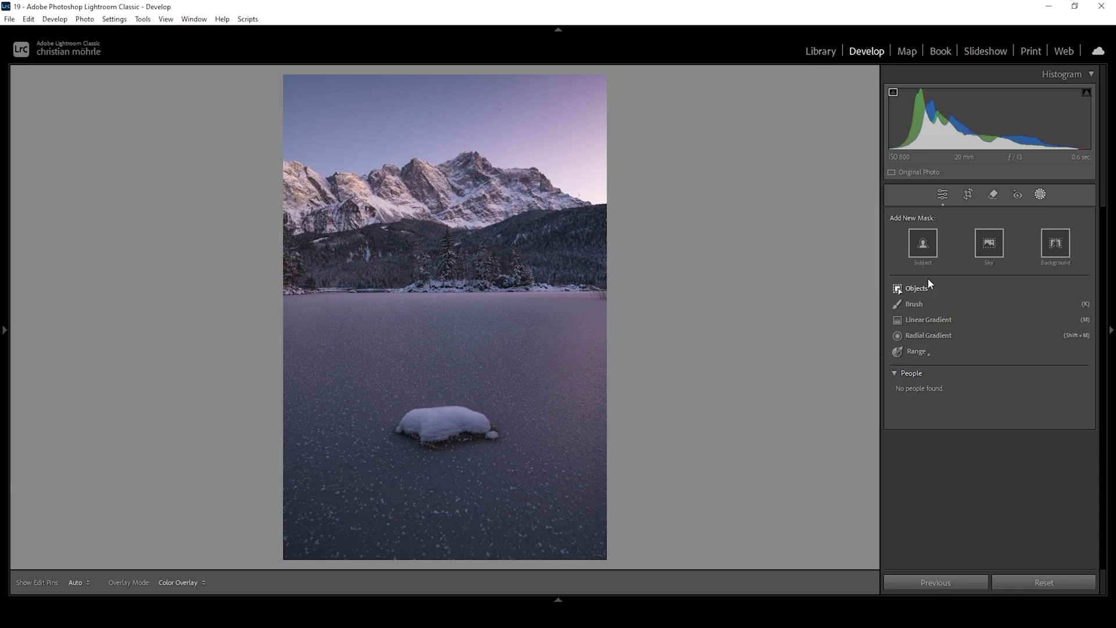
pyautogui.click(986, 247)
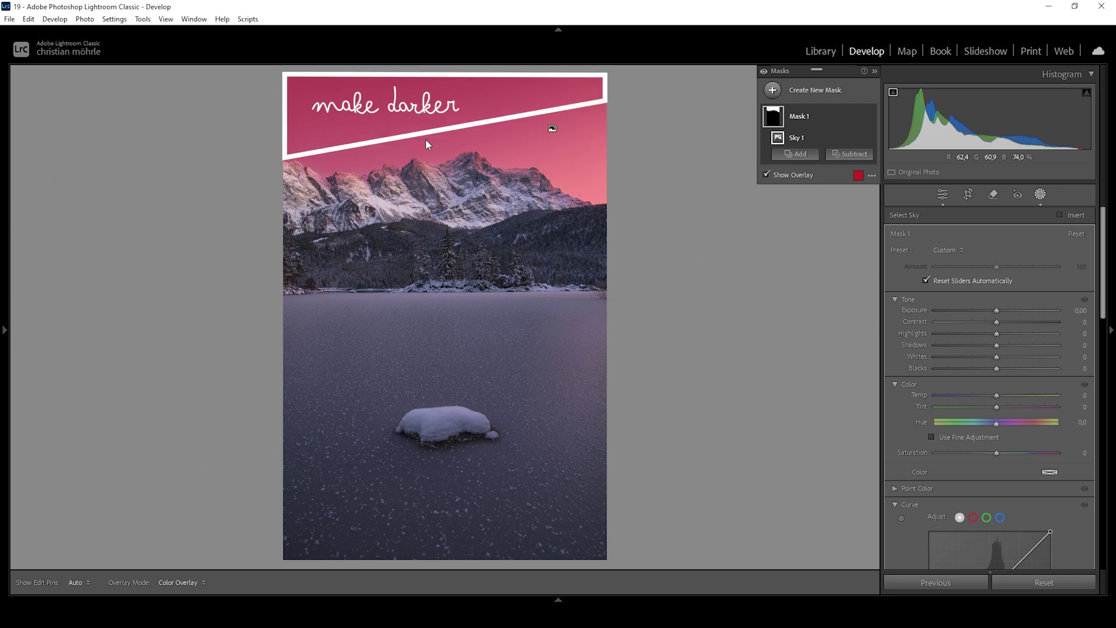
pyautogui.click(849, 154)
pyautogui.click(870, 296)
pyautogui.moveTo(584, 198); pyautogui.dragTo(619, 188)
pyautogui.moveTo(409, 188); pyautogui.dragTo(385, 189)
pyautogui.moveTo(570, 184); pyautogui.dragTo(547, 183)
# - Darken the masked upper sky by setting the mask's Exposure to -0.35
pyautogui.moveTo(997, 330); pyautogui.dragTo(992, 333)
pyautogui.click(1079, 329)
pyautogui.write('-0,35')
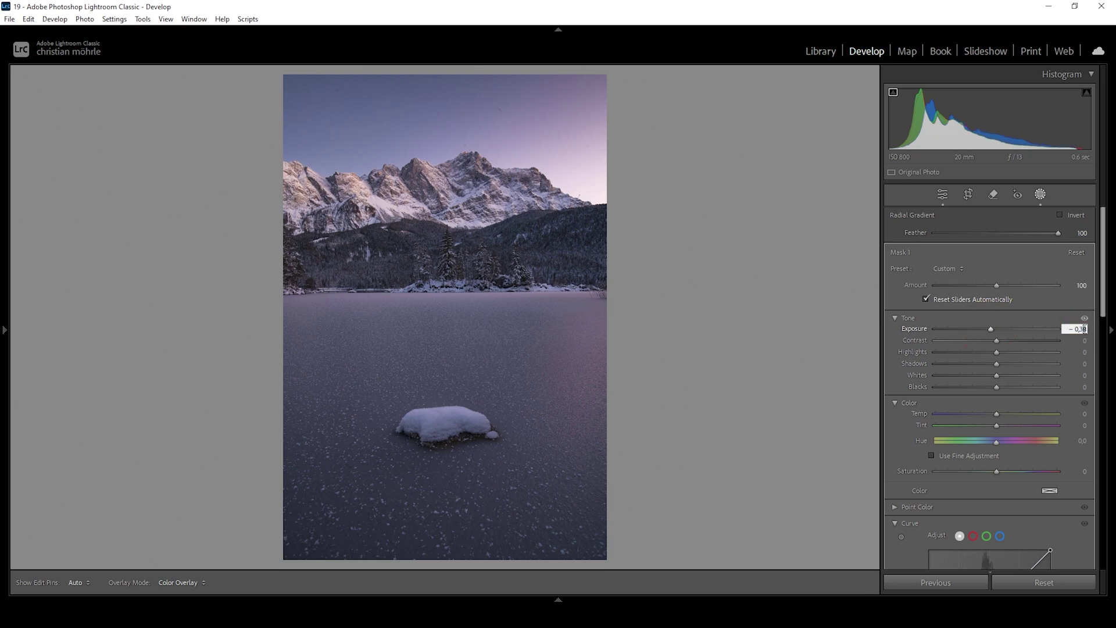
pyautogui.press('Return')
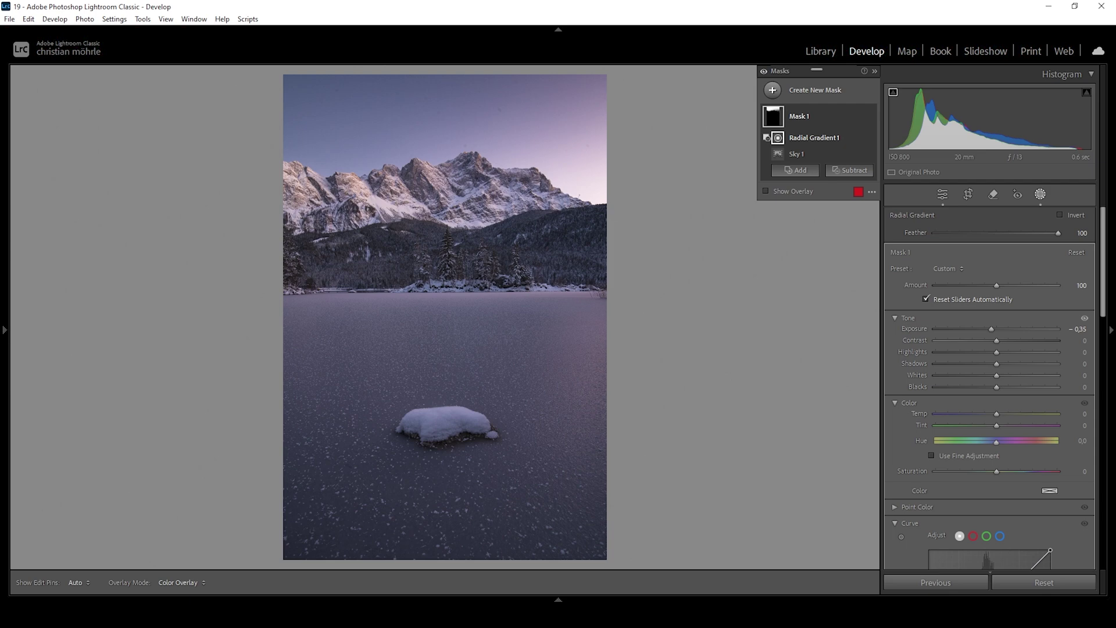
# - Create a second sky mask and subtract a slanted linear gradient so only the left part of the sky stays selected
pyautogui.click(777, 97)
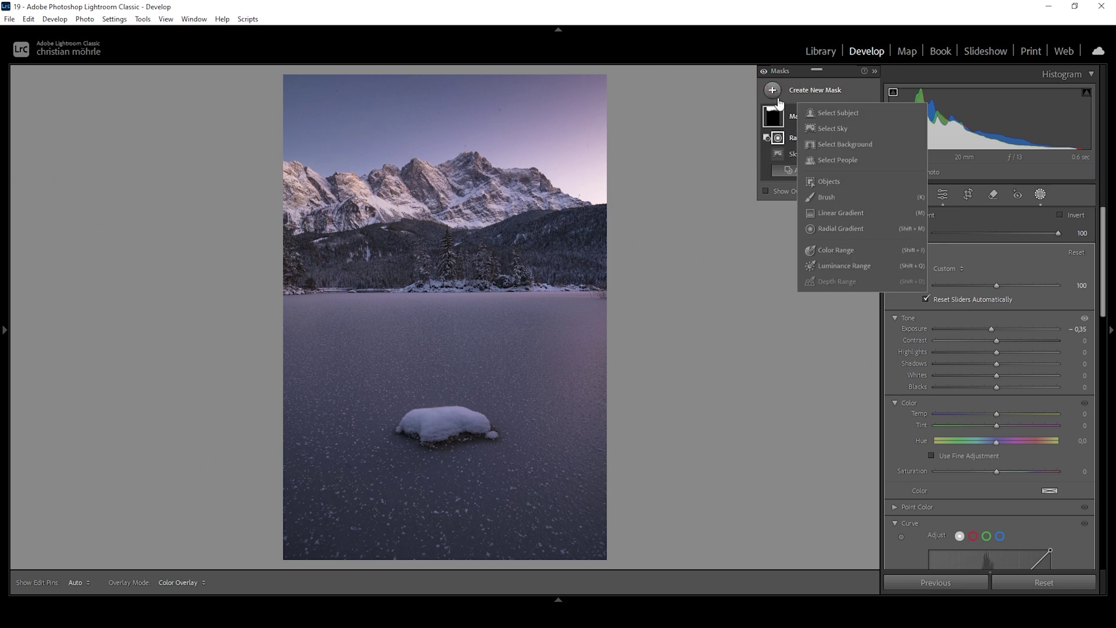
pyautogui.click(838, 128)
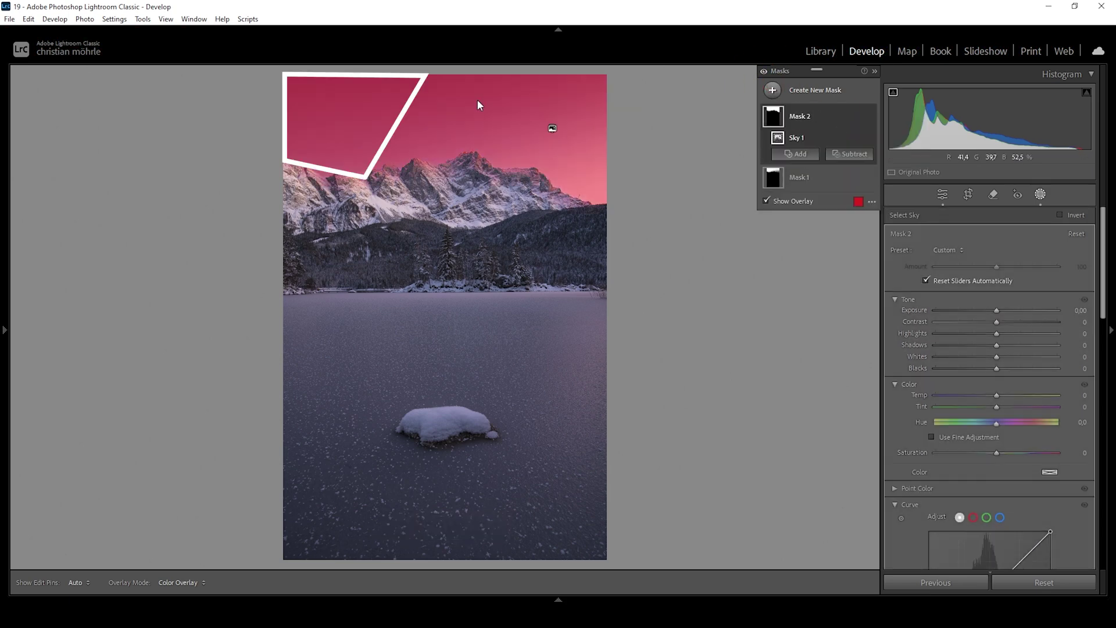
pyautogui.click(849, 154)
pyautogui.click(871, 281)
pyautogui.moveTo(514, 163); pyautogui.dragTo(243, 114)
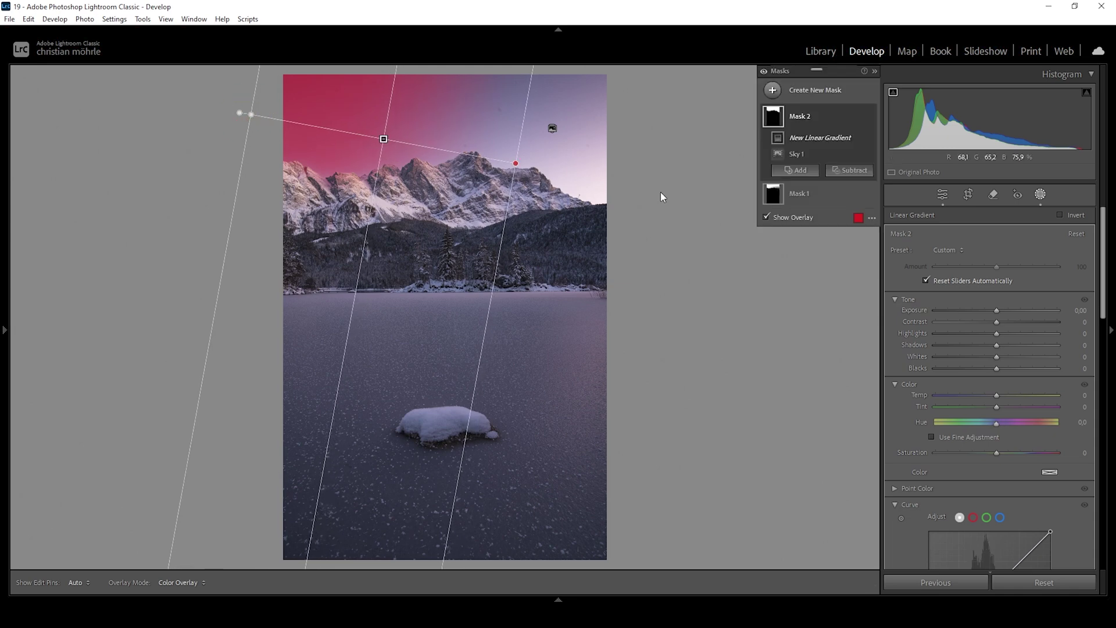
# - Set the Exposure of the left sky mask to -0.45
pyautogui.moveTo(997, 312); pyautogui.dragTo(989, 314)
pyautogui.click(1074, 309)
pyautogui.write('5')
pyautogui.press('Return')
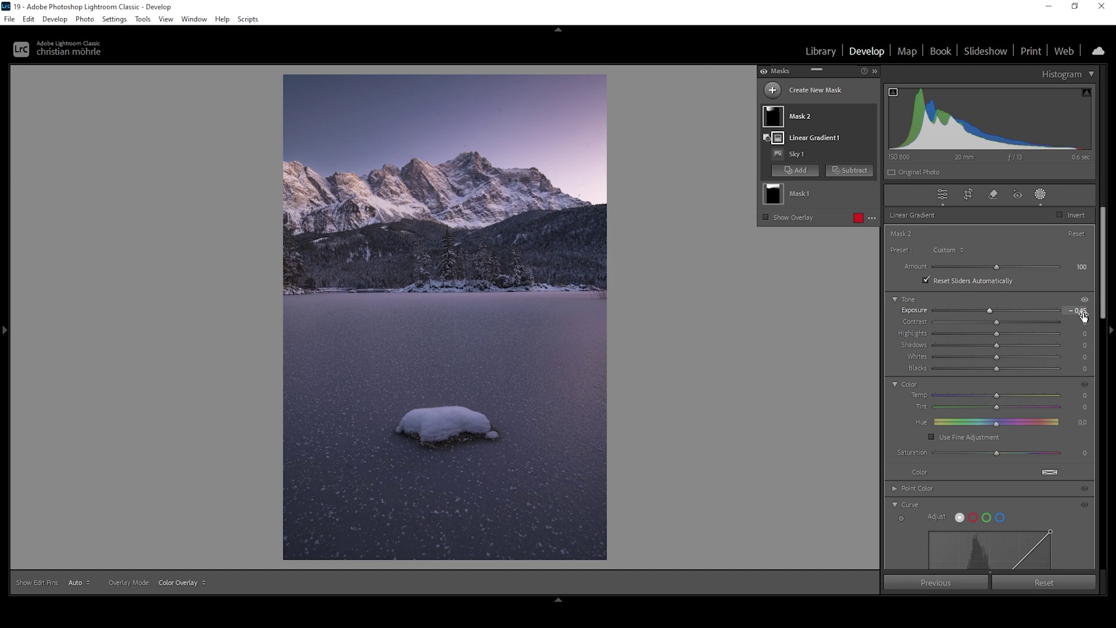
# - Create a third sky mask, subtract a diagonal linear gradient to keep only the bright right side, and set its Temp to 17
pyautogui.rightClick(801, 114)
pyautogui.click(833, 128)
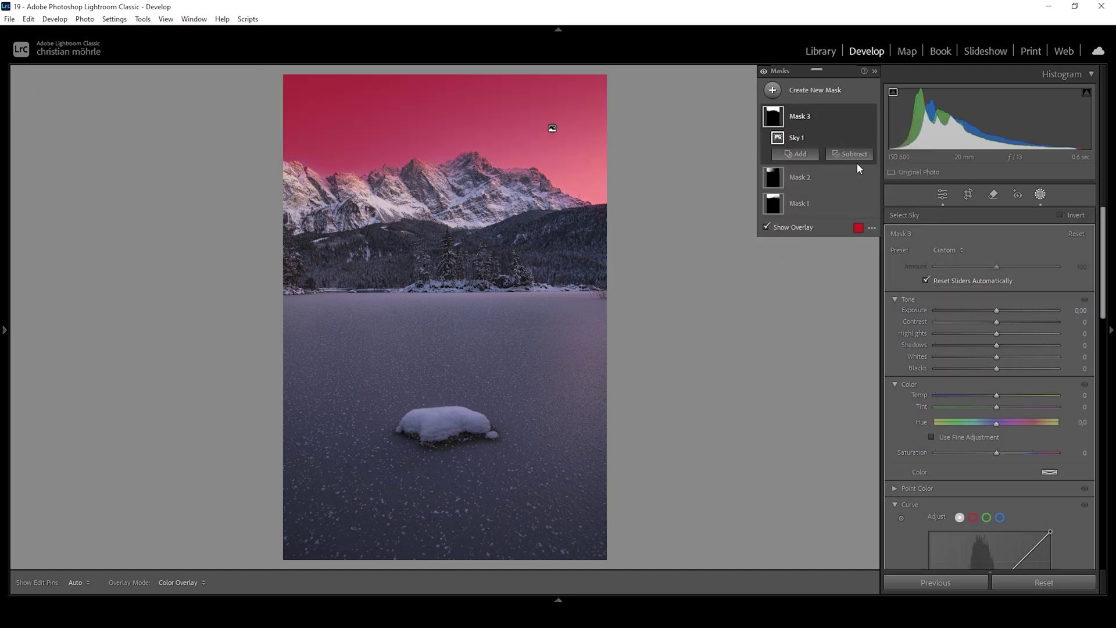
pyautogui.click(852, 153)
pyautogui.click(863, 280)
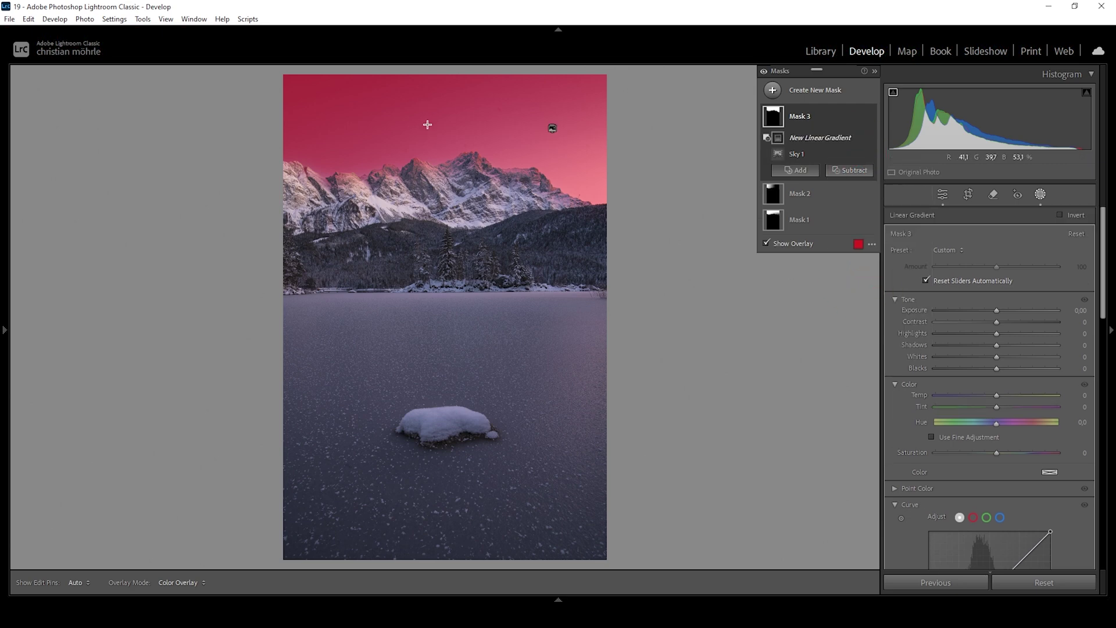
pyautogui.moveTo(421, 113)
pyautogui.mouseDown()
pyautogui.moveTo(437, 207)
pyautogui.moveTo(463, 250)
pyautogui.moveTo(426, 127)
pyautogui.mouseUp()
pyautogui.moveTo(464, 236); pyautogui.dragTo(470, 261)
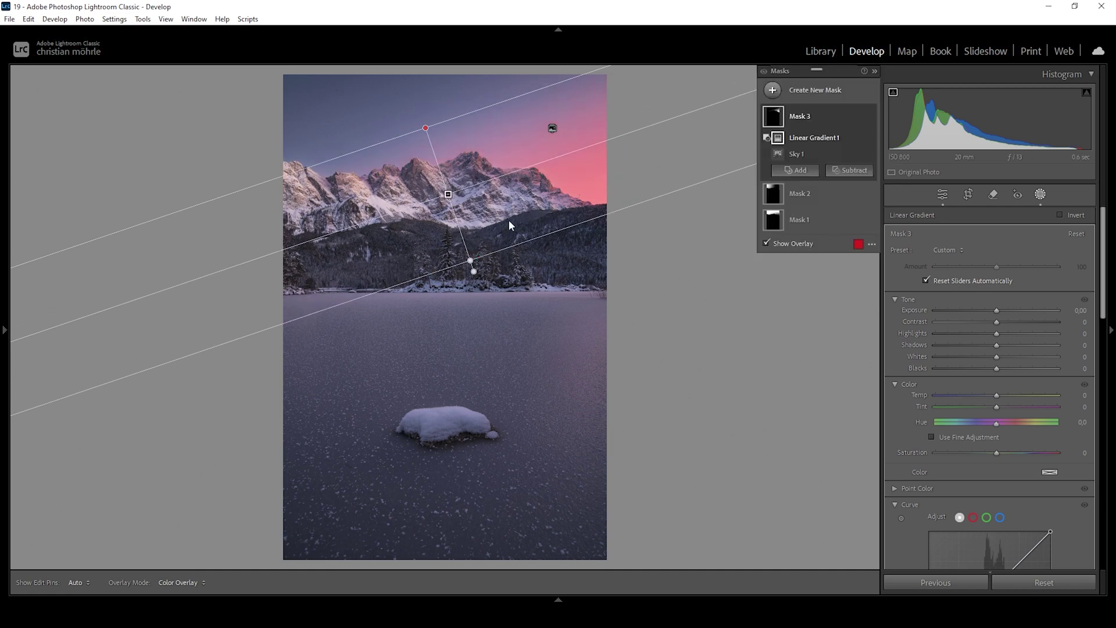
pyautogui.moveTo(996, 396); pyautogui.dragTo(1004, 396)
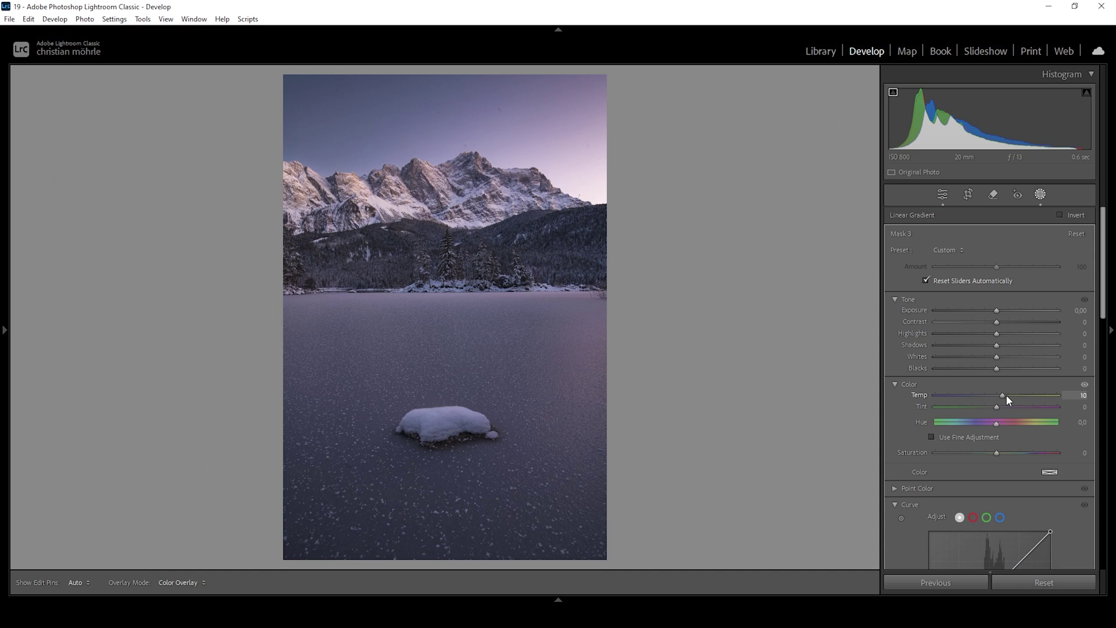
pyautogui.moveTo(1013, 394); pyautogui.dragTo(999, 397)
# - Create a fourth mask for the whole sky, move its red curve's white point to input 239 and set Saturation to 13
pyautogui.click(780, 90)
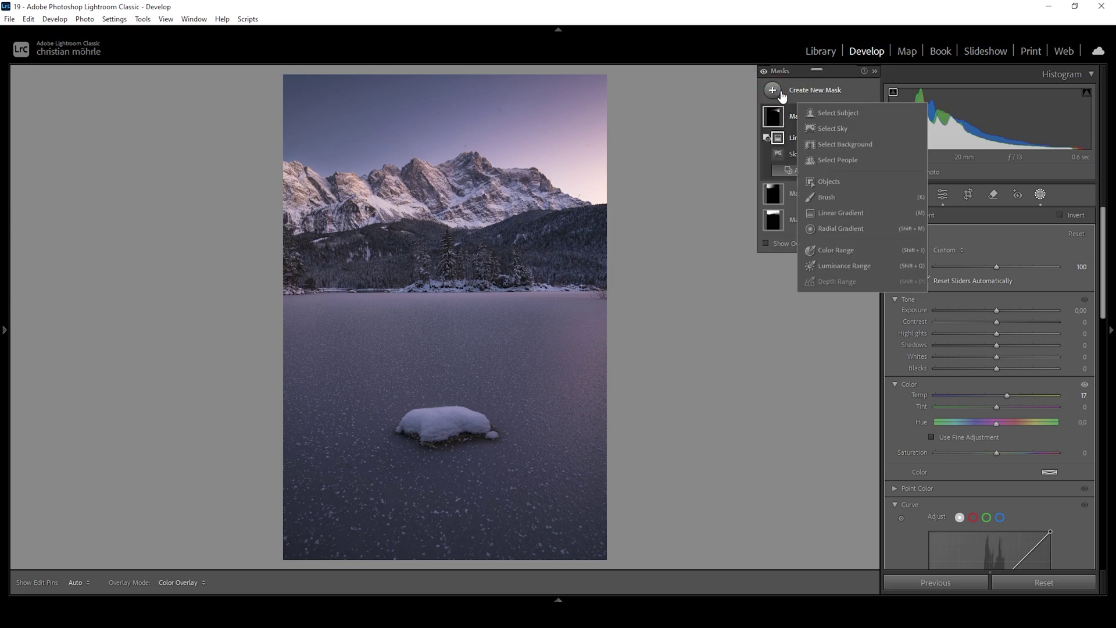
pyautogui.click(823, 128)
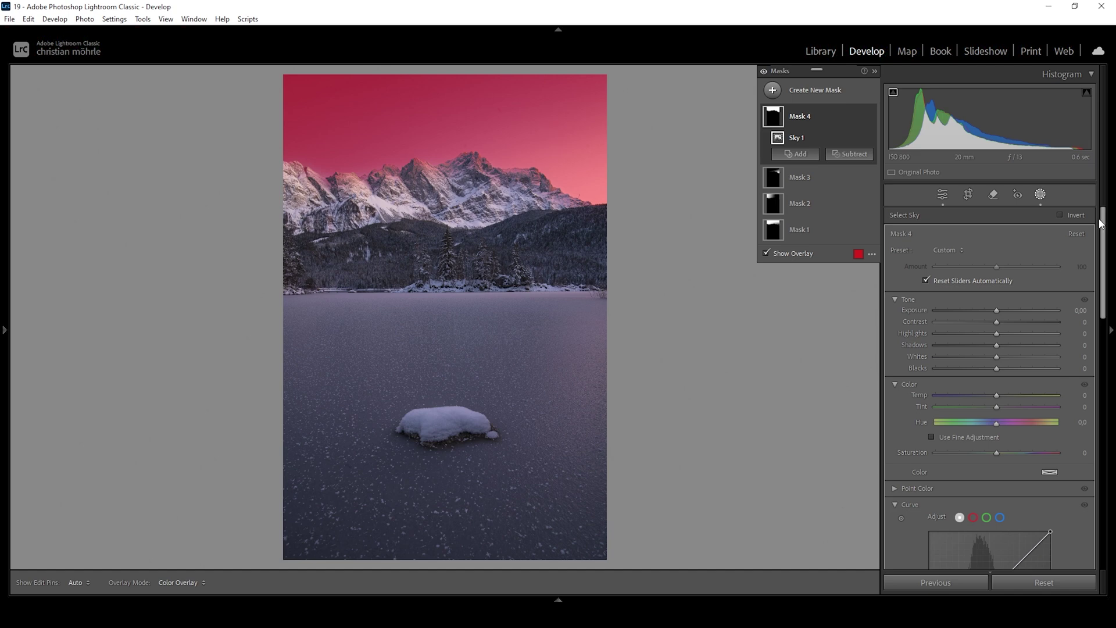
pyautogui.scroll(-1, 1105, 231)
pyautogui.moveTo(1105, 231); pyautogui.dragTo(1105, 284)
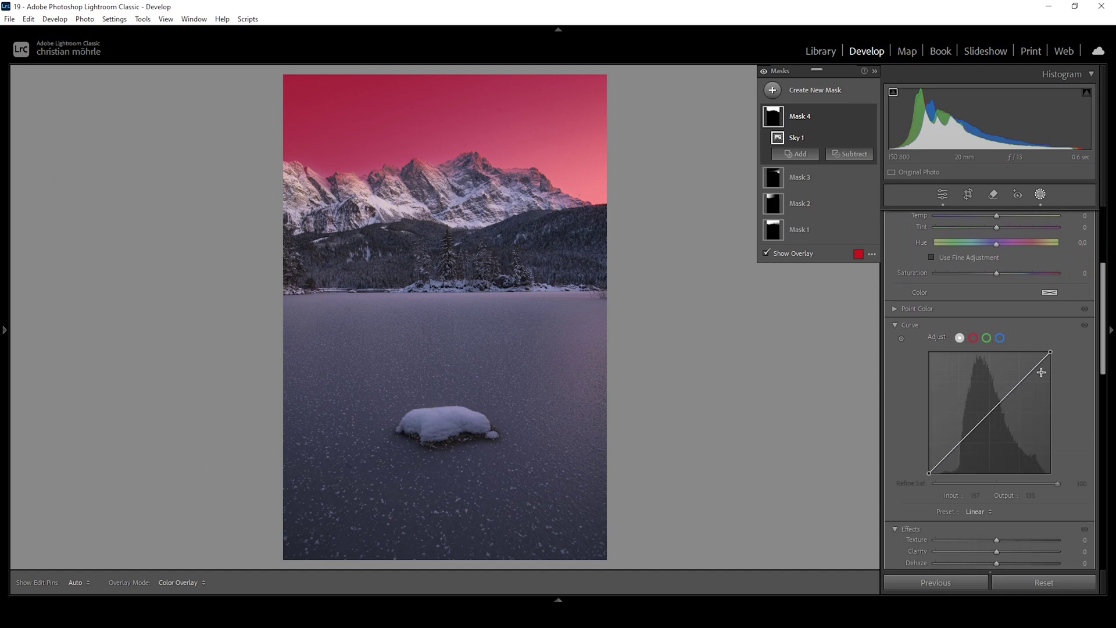
pyautogui.click(973, 338)
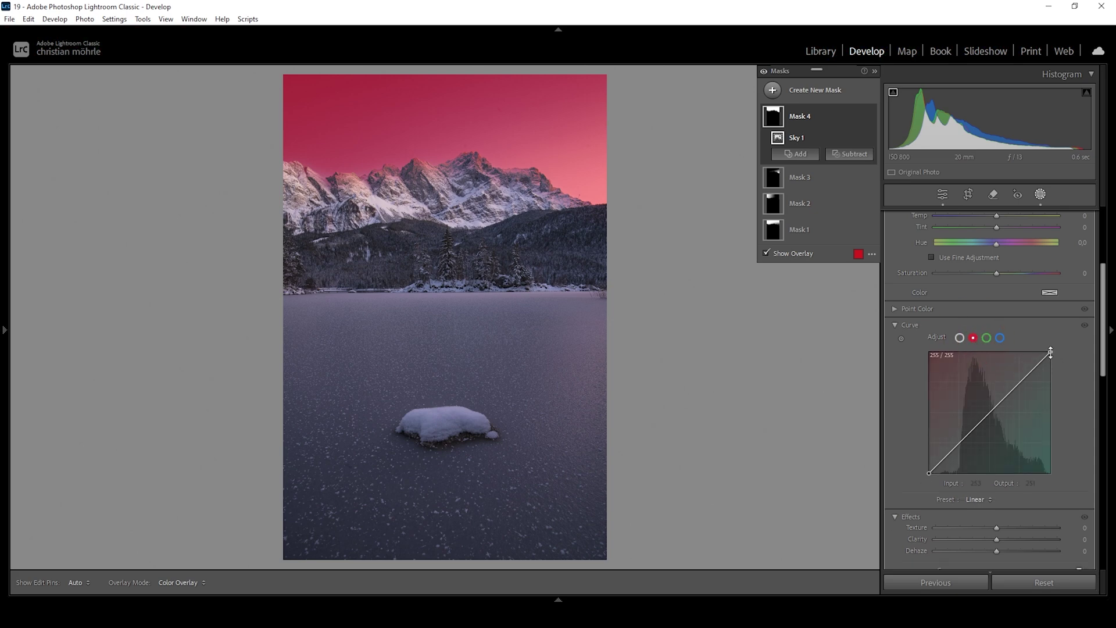
pyautogui.moveTo(1051, 352); pyautogui.dragTo(1043, 350)
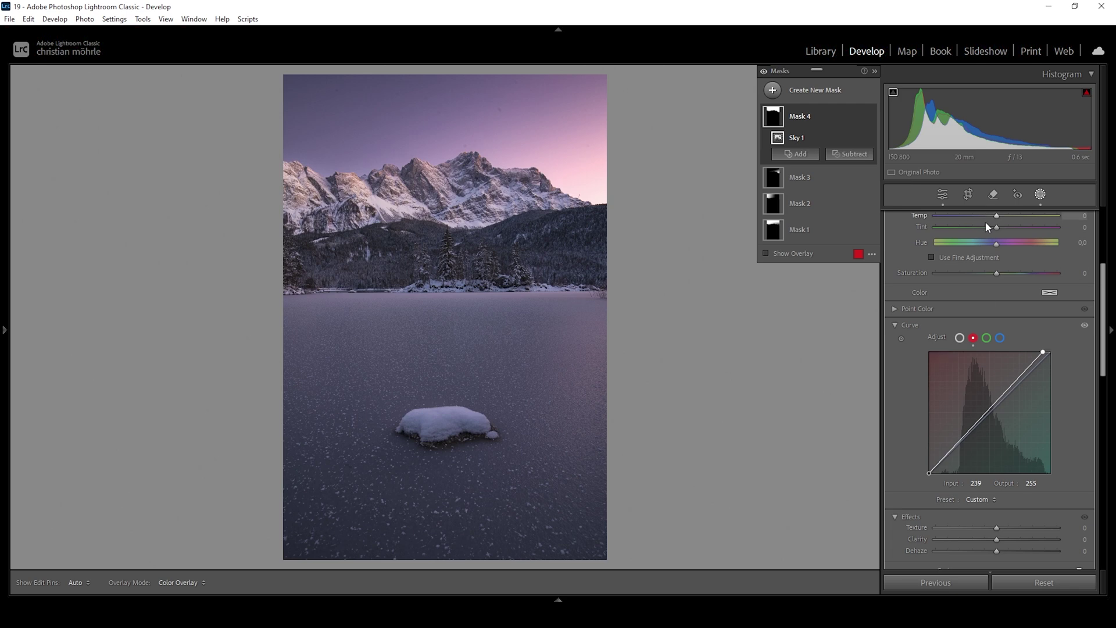
pyautogui.moveTo(1000, 273); pyautogui.dragTo(999, 273)
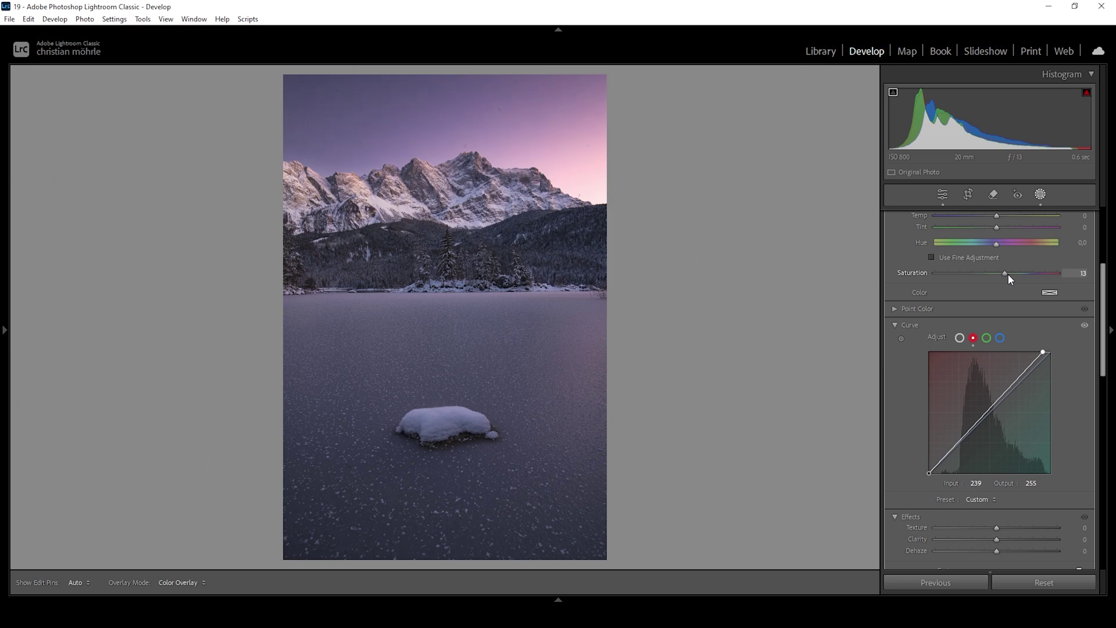
pyautogui.moveTo(1008, 273); pyautogui.dragTo(1007, 275)
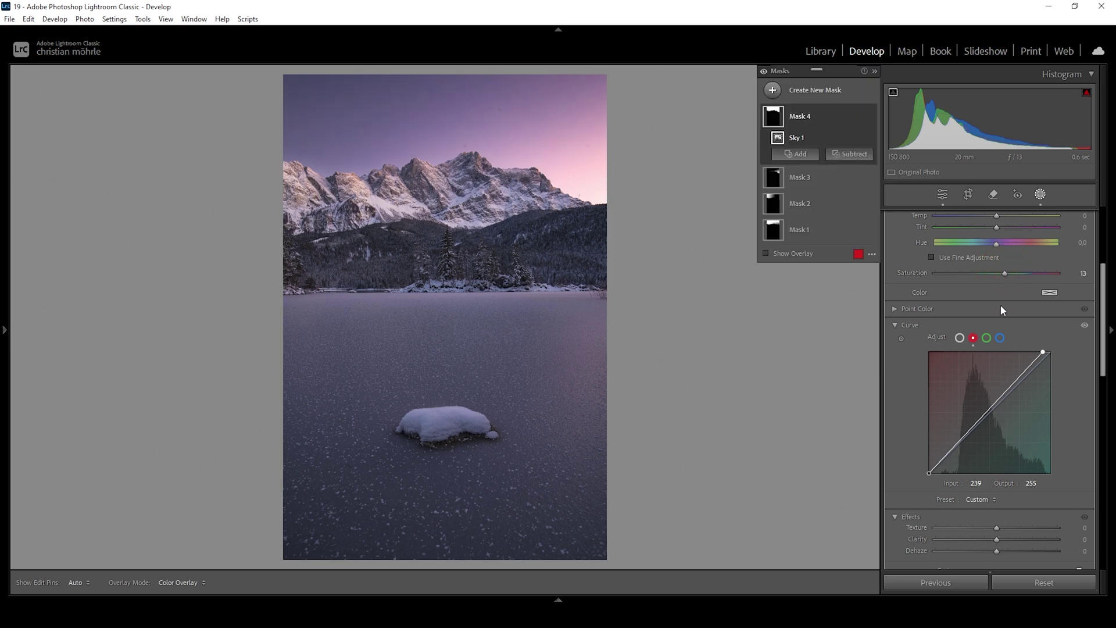
# - Add a horizontal linear gradient mask over the frozen lake, fading out from the snowy rock up to the far shoreline
pyautogui.moveTo(1103, 302); pyautogui.dragTo(1107, 240)
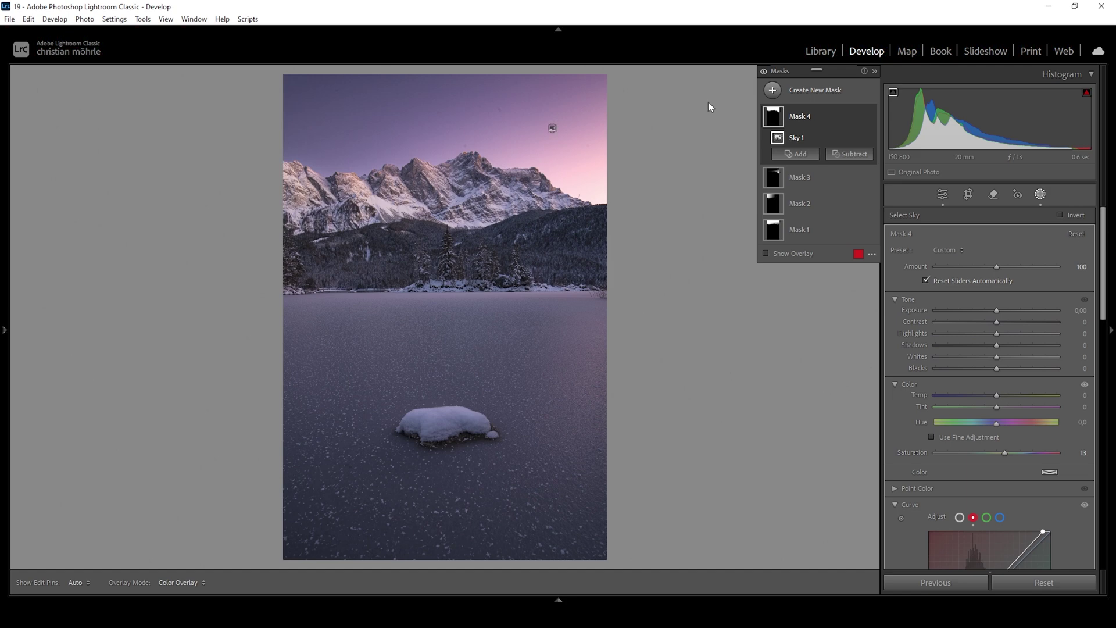
pyautogui.rightClick(799, 111)
pyautogui.click(827, 211)
pyautogui.press('m')
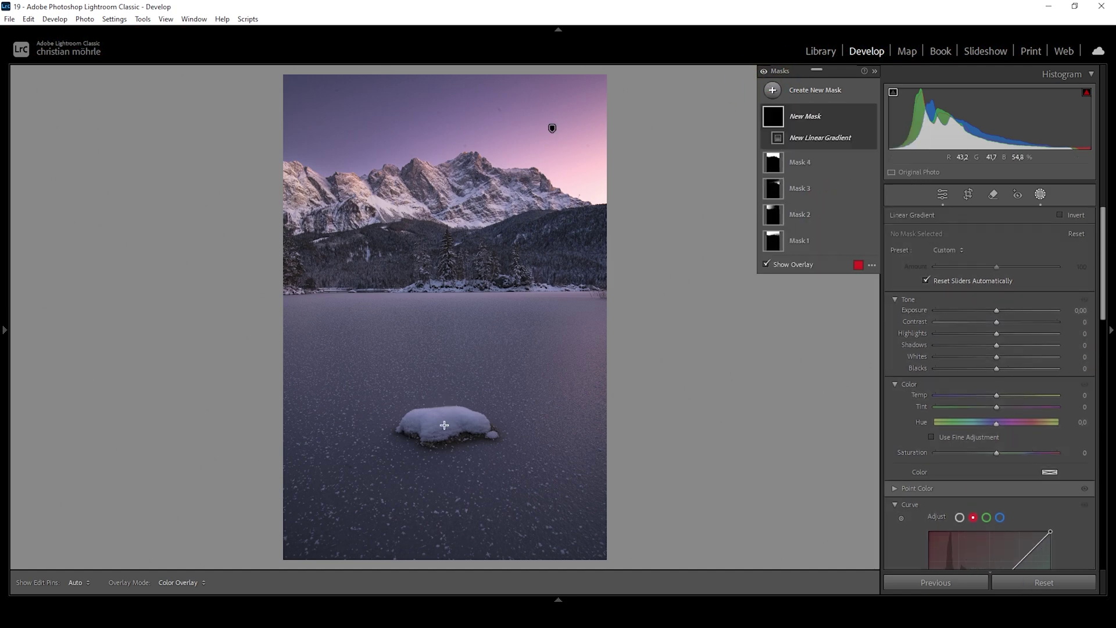
pyautogui.moveTo(449, 413); pyautogui.dragTo(450, 283)
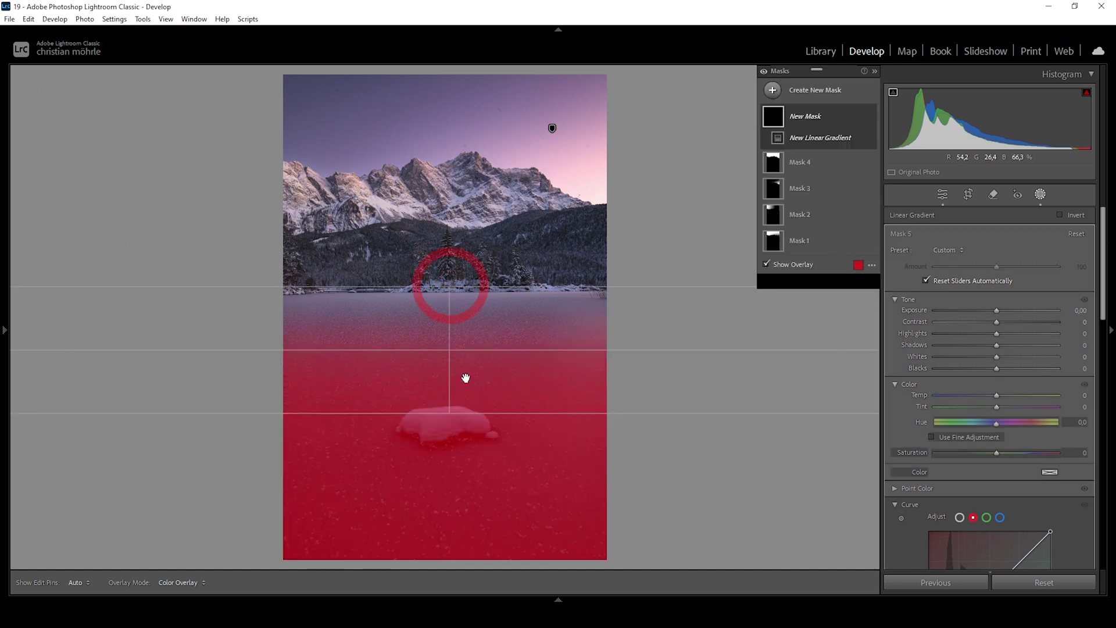
pyautogui.moveTo(449, 415); pyautogui.dragTo(449, 428)
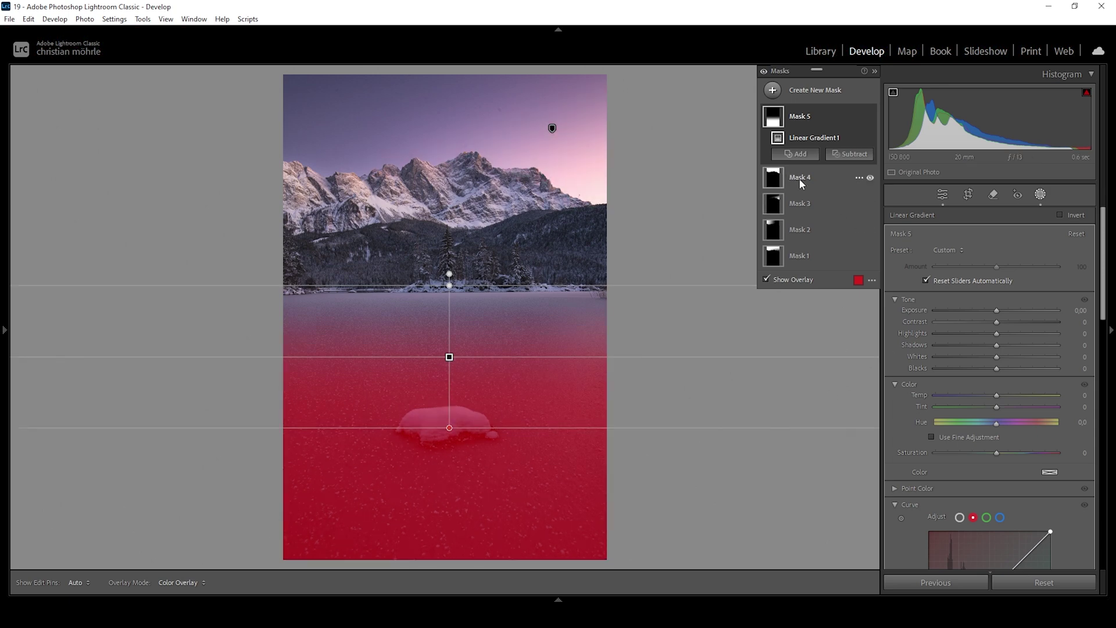
# - Subtract the snow-covered rock from the lake gradient mask using an Objects selection in rectangle mode around the rock
pyautogui.click(833, 158)
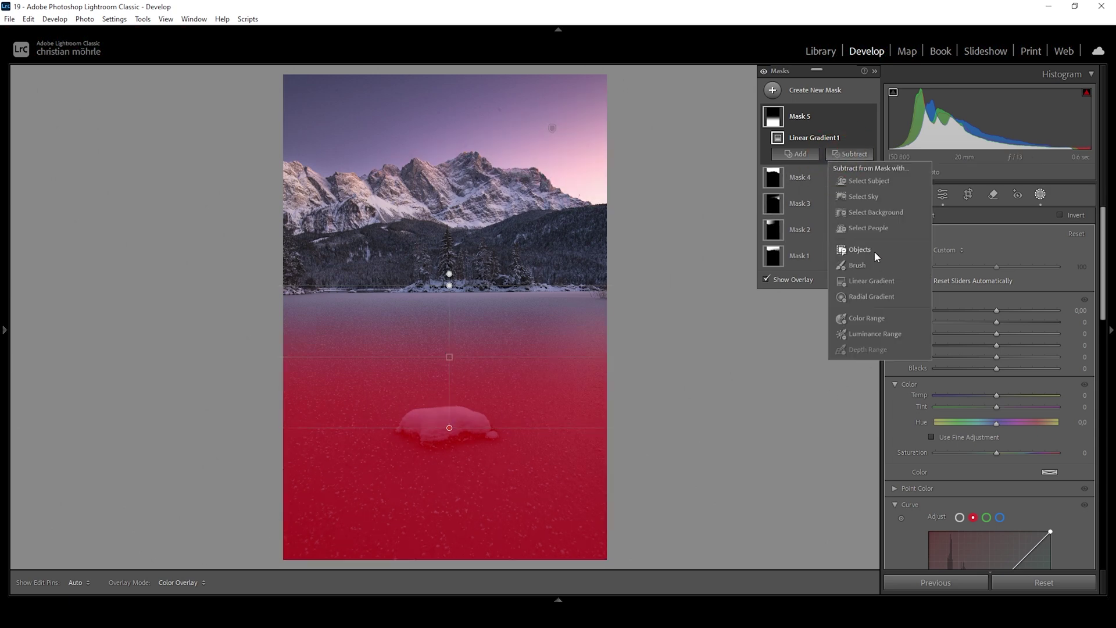
pyautogui.click(860, 250)
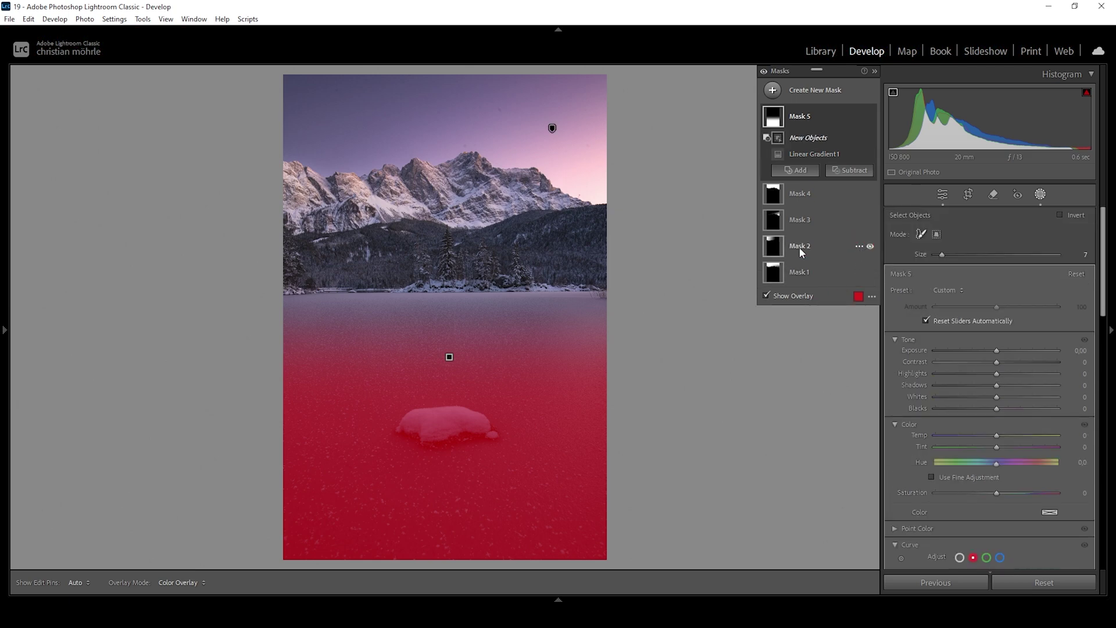
pyautogui.click(936, 235)
pyautogui.click(937, 236)
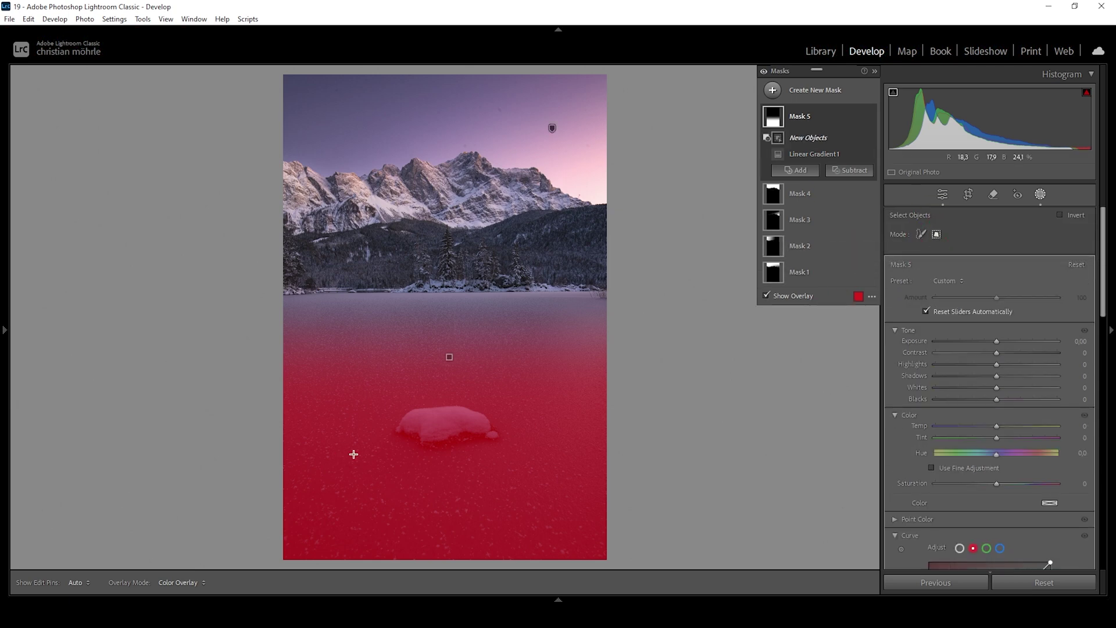
pyautogui.moveTo(378, 461); pyautogui.dragTo(512, 386)
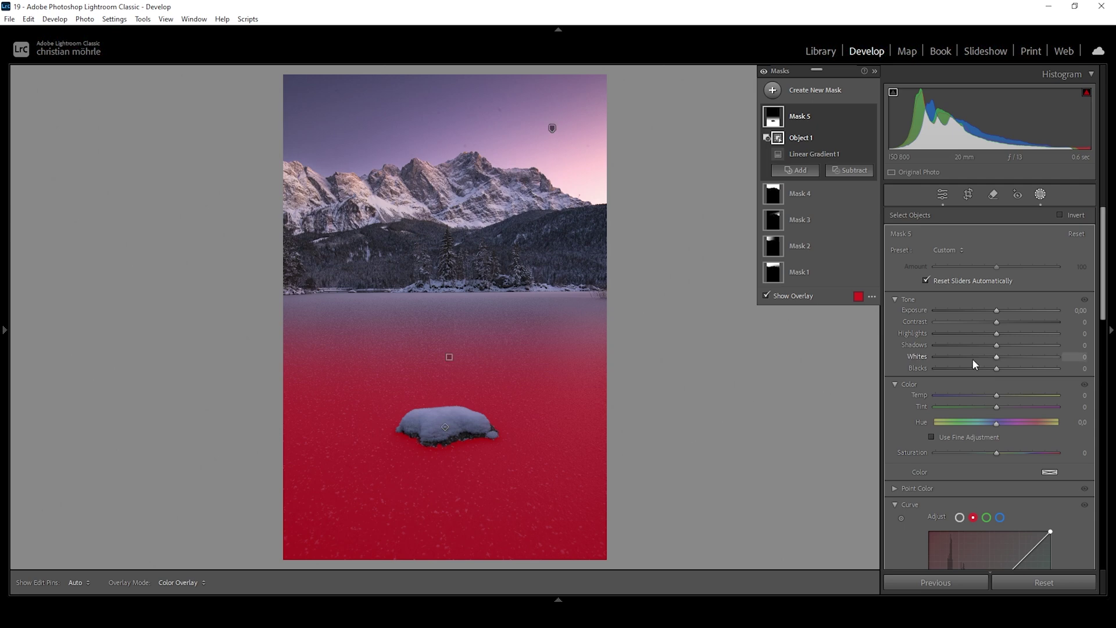
# - Set the lake mask's Contrast to 34, Shadows to -73 and Temp to -6
pyautogui.moveTo(997, 322); pyautogui.dragTo(1020, 319)
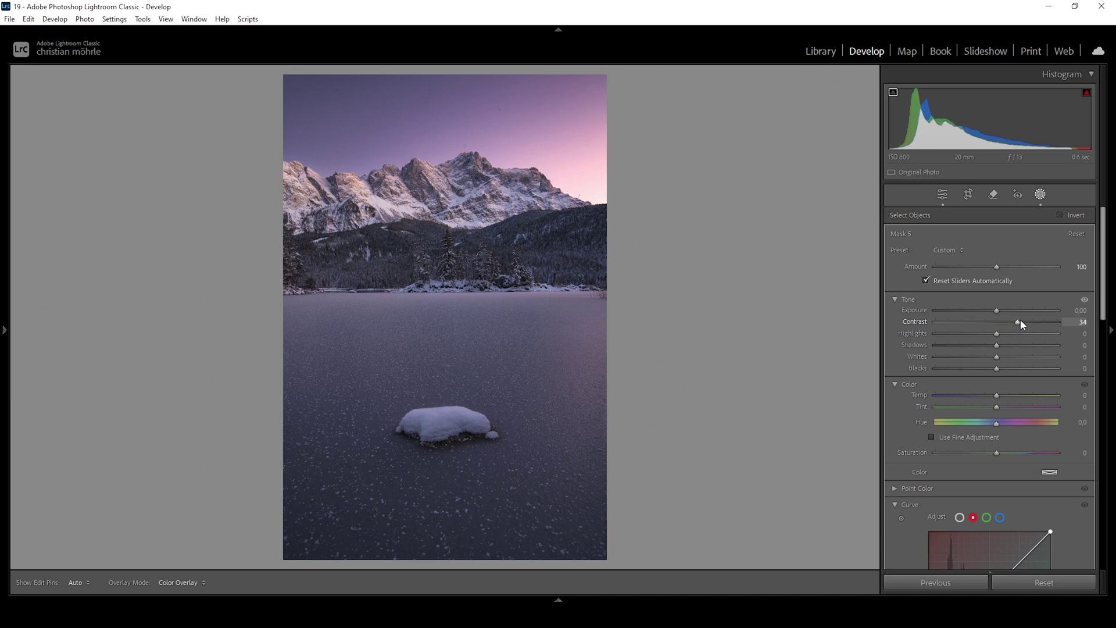
pyautogui.moveTo(997, 345); pyautogui.dragTo(954, 346)
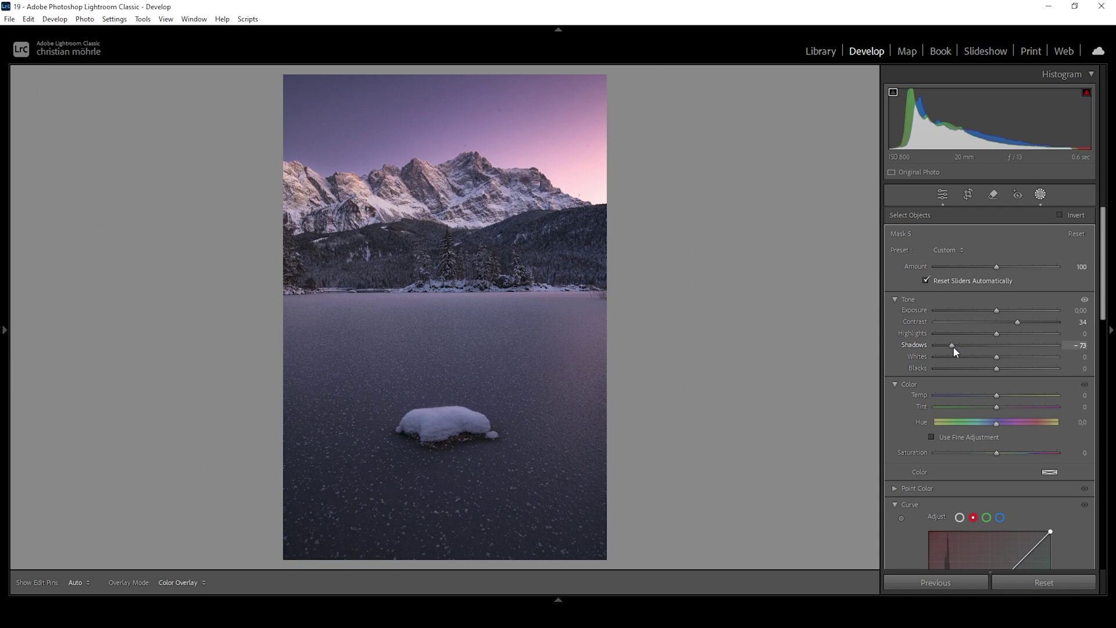
pyautogui.moveTo(953, 347); pyautogui.dragTo(954, 346)
pyautogui.moveTo(998, 394); pyautogui.dragTo(994, 394)
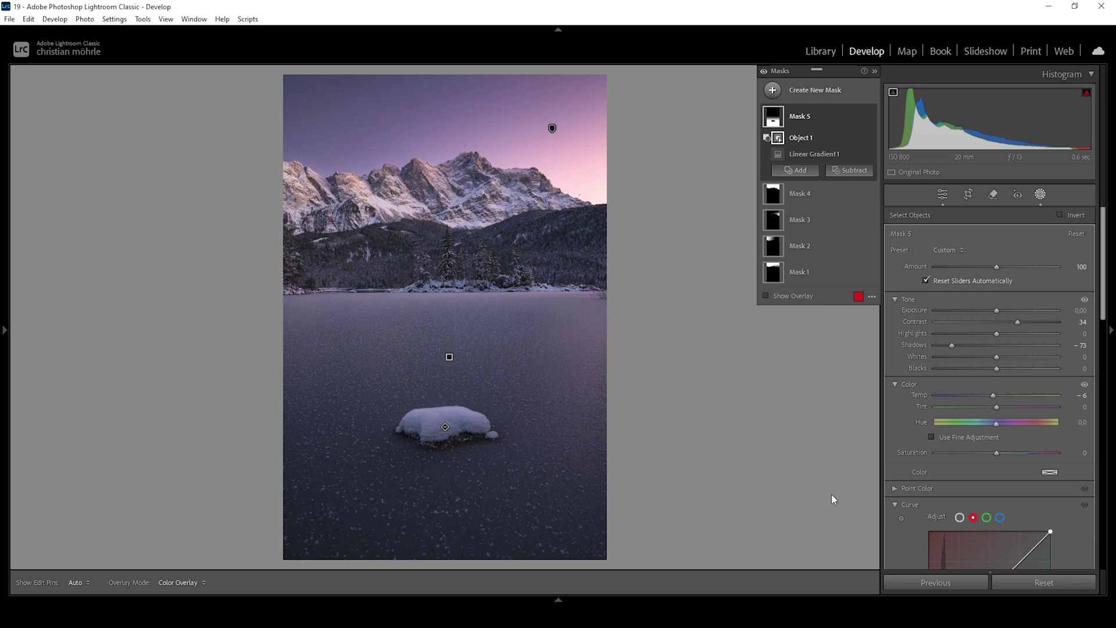
pyautogui.moveTo(1023, 357); pyautogui.dragTo(1023, 357)
# - Create a new Objects mask of the snowy rock and subtract a short linear gradient from its lower part
pyautogui.click(772, 89)
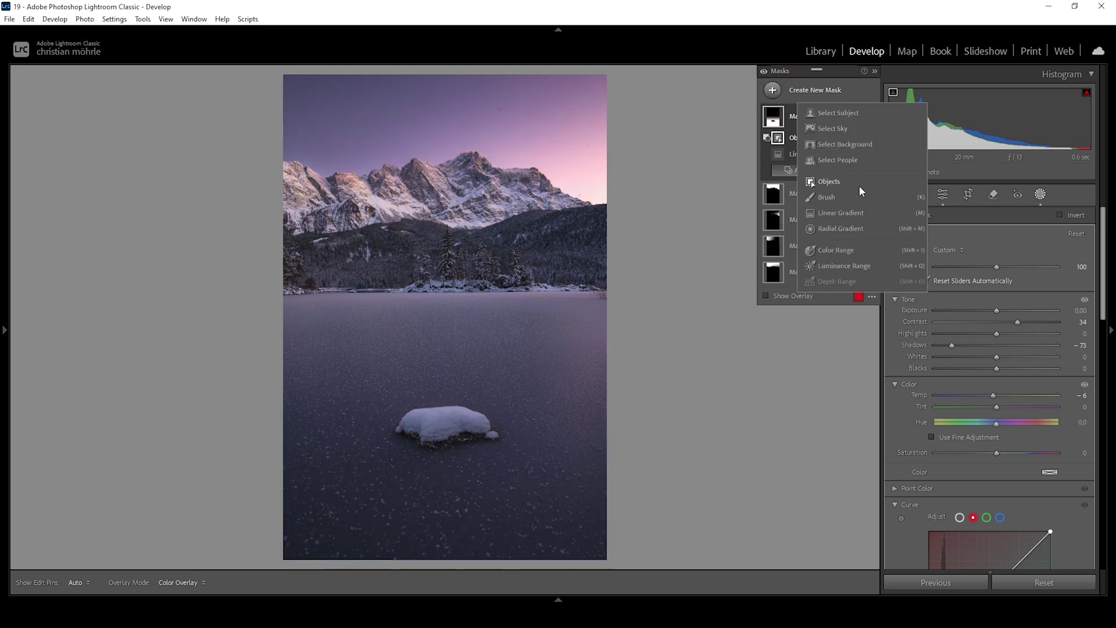
pyautogui.click(835, 182)
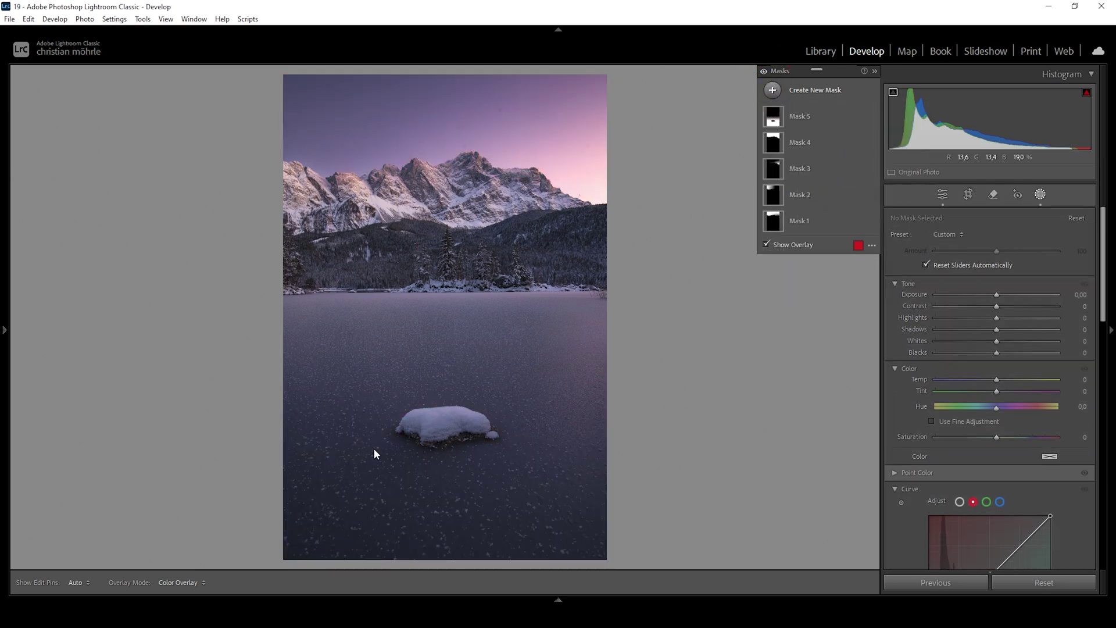
pyautogui.moveTo(390, 454); pyautogui.dragTo(501, 396)
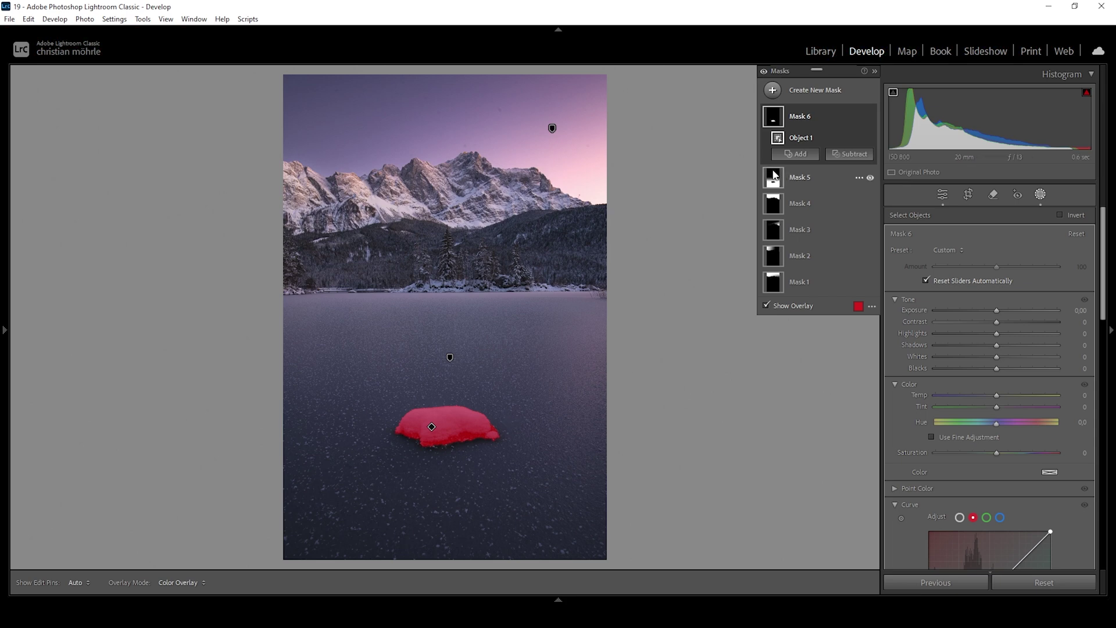
pyautogui.click(850, 153)
pyautogui.click(867, 281)
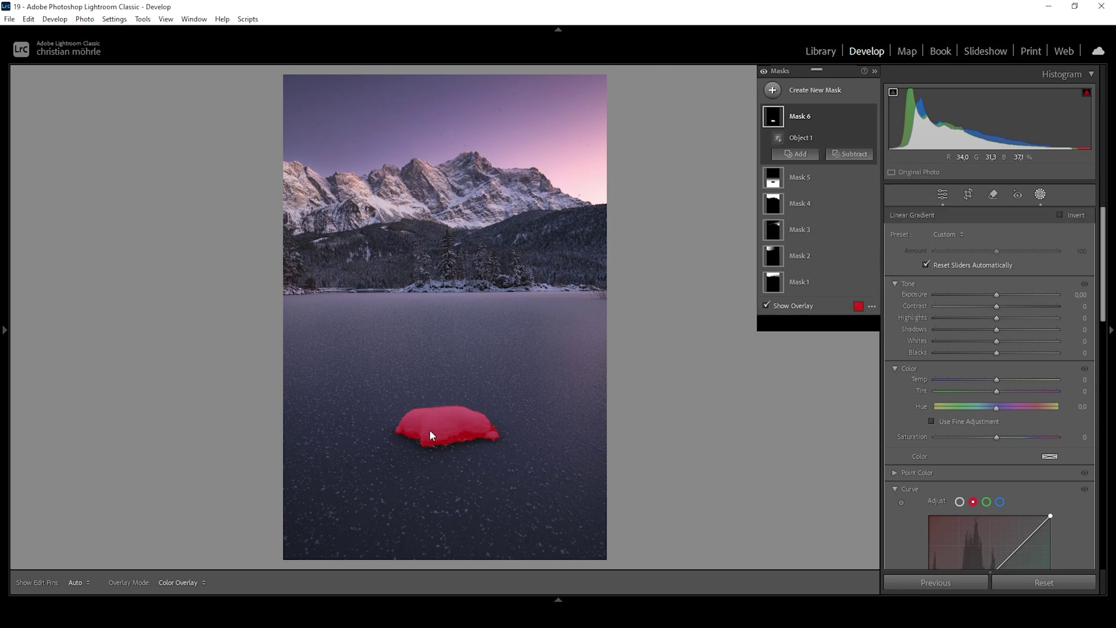
pyautogui.moveTo(431, 429); pyautogui.dragTo(452, 401)
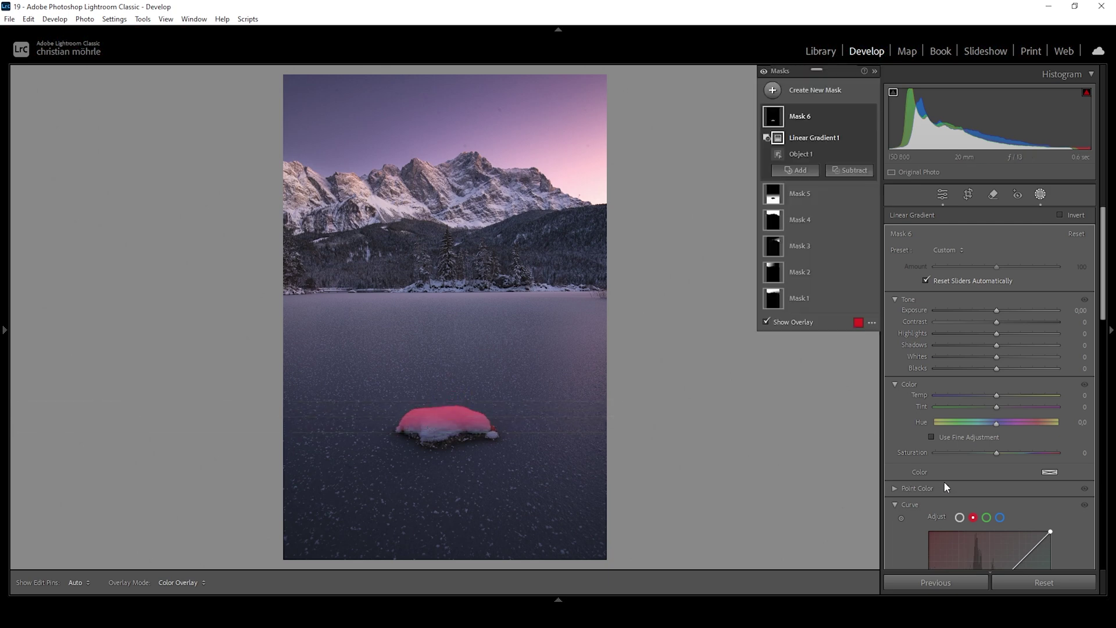
# - Set the rock mask's Exposure to 0.80 and Whites to 17
pyautogui.moveTo(997, 310); pyautogui.dragTo(1009, 308)
pyautogui.moveTo(996, 356); pyautogui.dragTo(1008, 355)
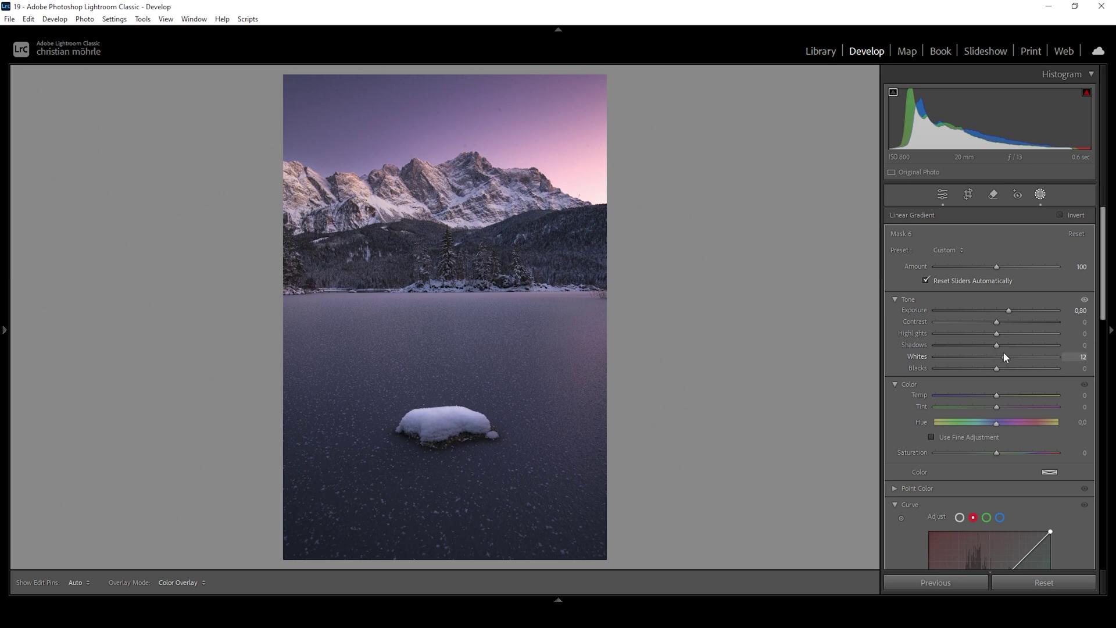
pyautogui.moveTo(1007, 354); pyautogui.dragTo(1007, 355)
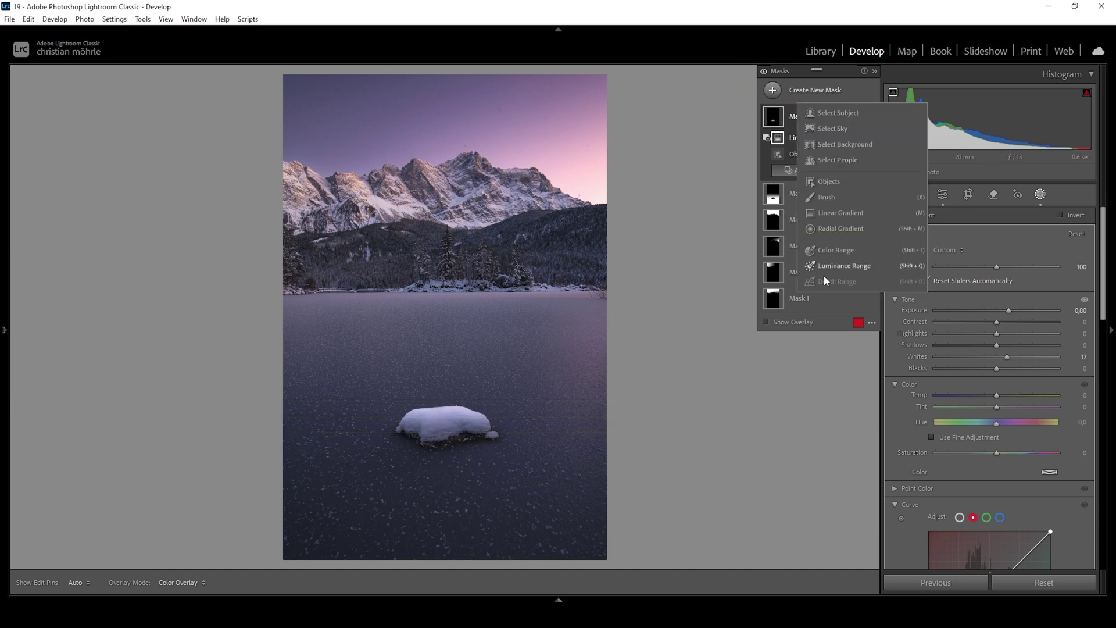
# - Create a linear gradient mask covering everything above the far shoreline and subtract the sky to isolate the mountains and forest
pyautogui.press('m')
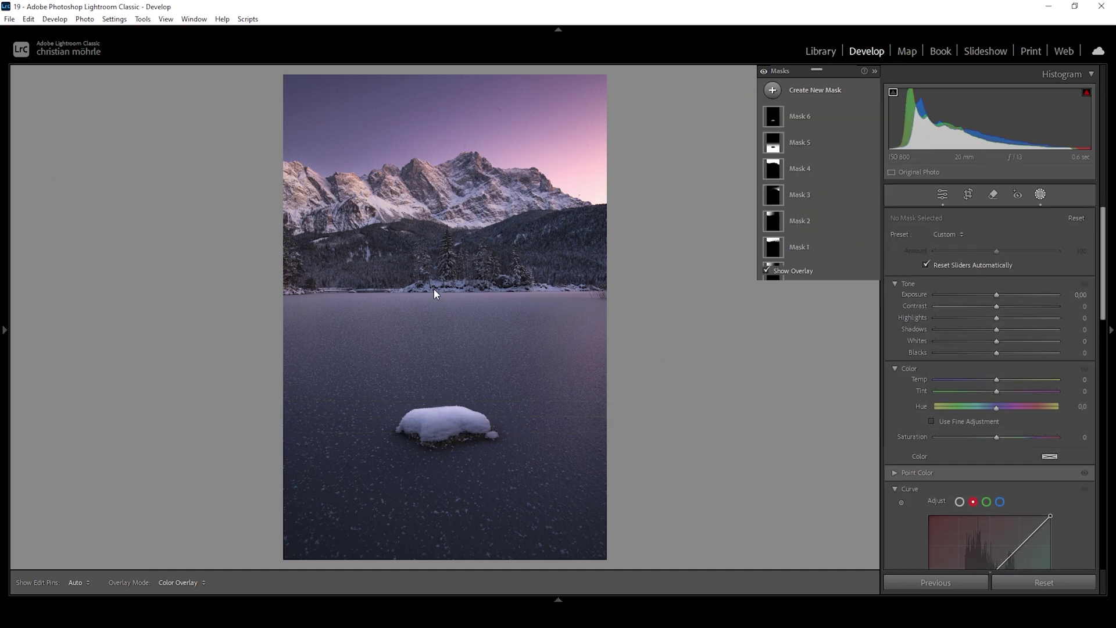
pyautogui.moveTo(452, 283); pyautogui.dragTo(452, 296)
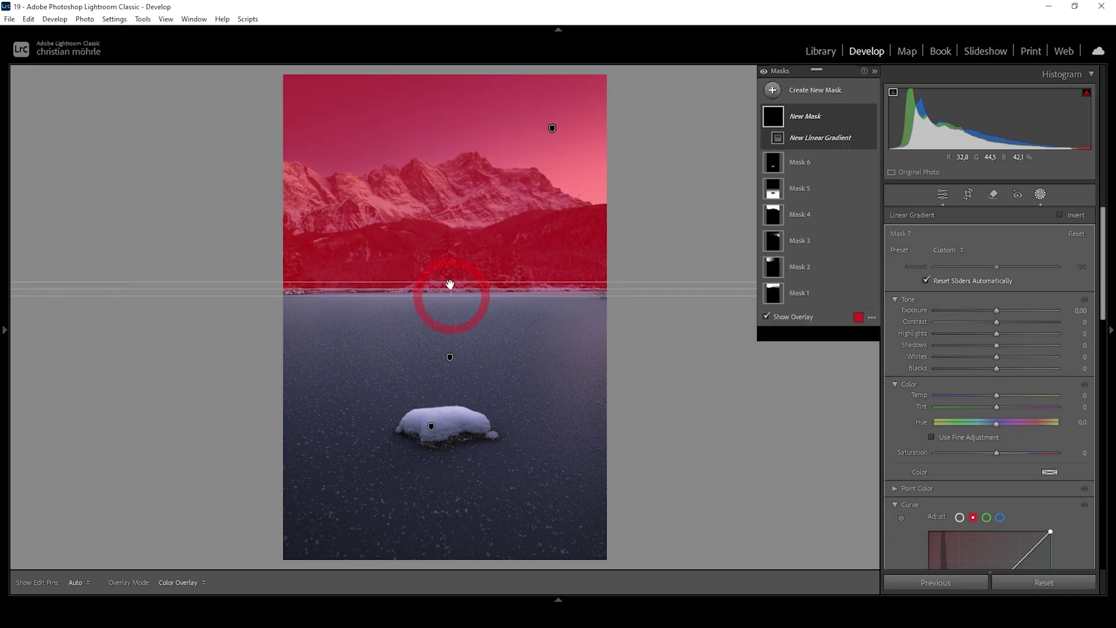
pyautogui.click(451, 289)
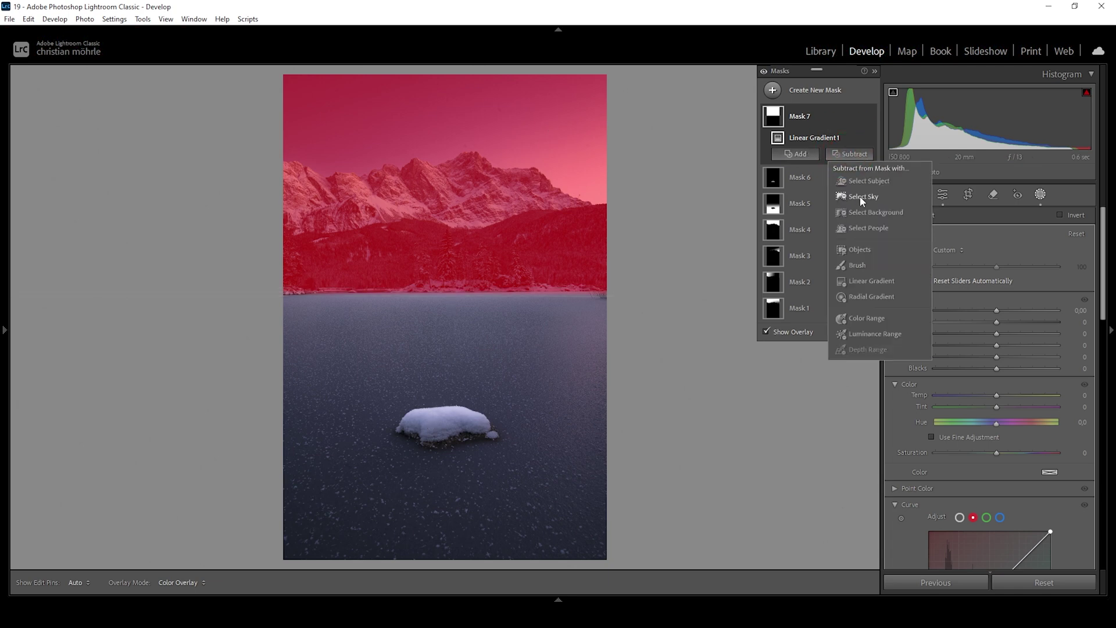
pyautogui.click(861, 196)
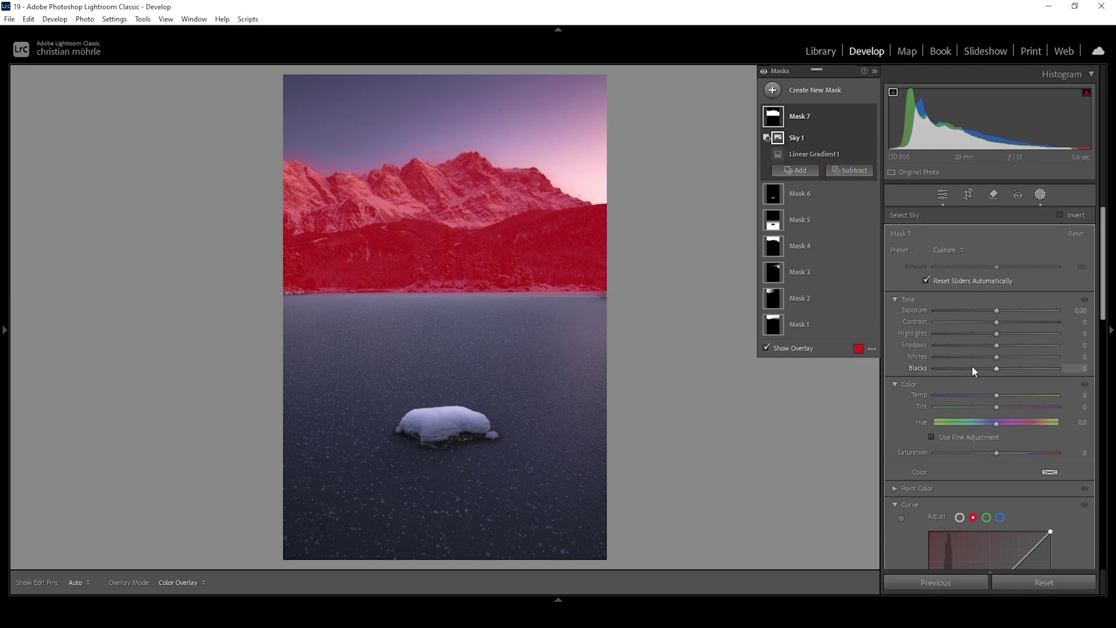
# - Set the mountain mask's Shadows to 12, Whites to 28, Texture to 4, Clarity to 5 and Saturation to -30
pyautogui.click(998, 356)
pyautogui.moveTo(998, 354); pyautogui.dragTo(1014, 388)
pyautogui.scroll(-6, 1017, 438)
pyautogui.scroll(4, 1031, 376)
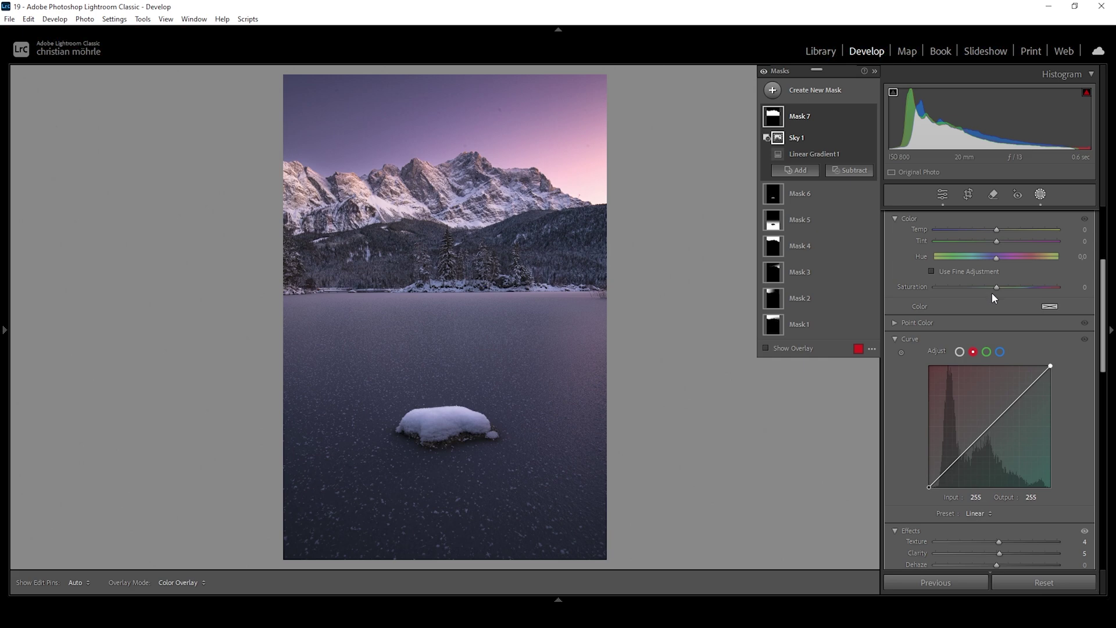
pyautogui.moveTo(996, 287); pyautogui.dragTo(990, 288)
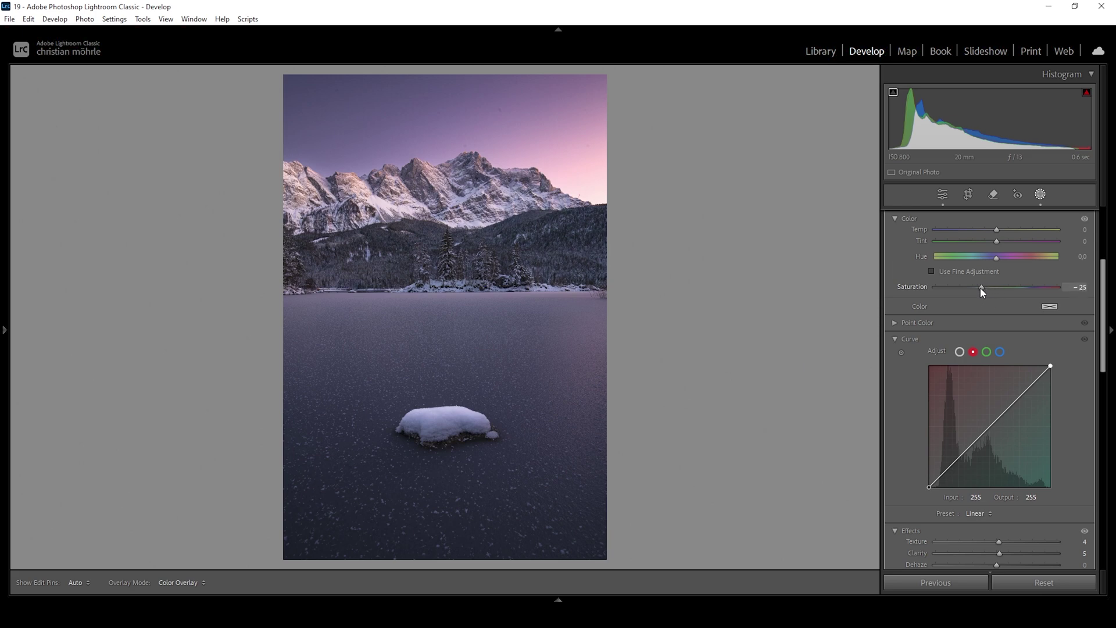
pyautogui.moveTo(978, 287); pyautogui.dragTo(978, 287)
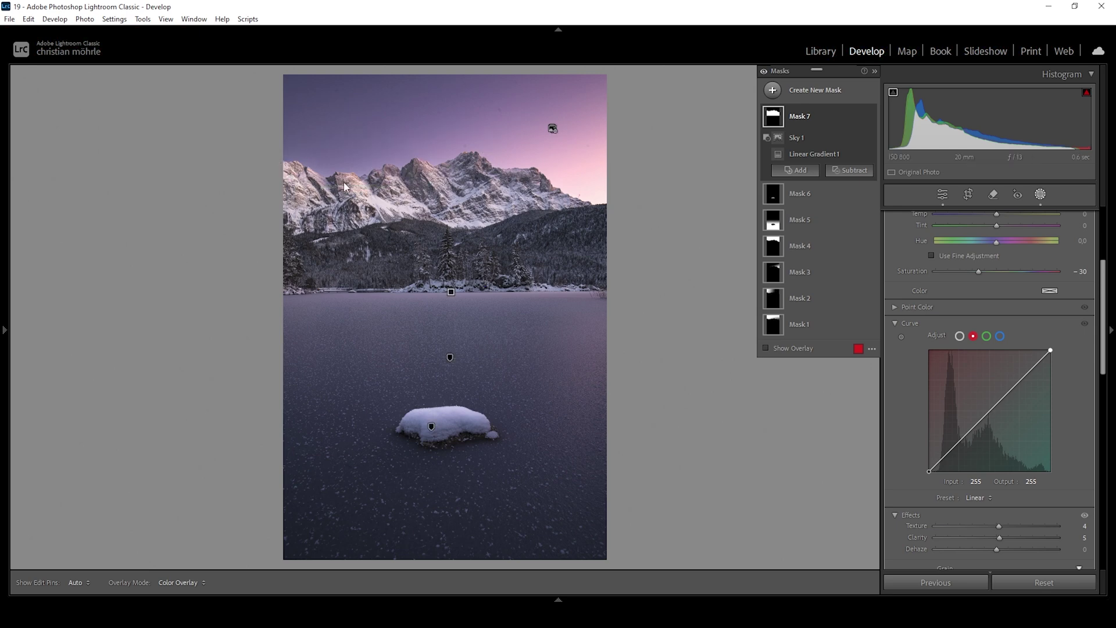
# - Subtract a Color Range from the mountain mask, sampled from the sunlit peak at the left end of the ridge
pyautogui.click(855, 171)
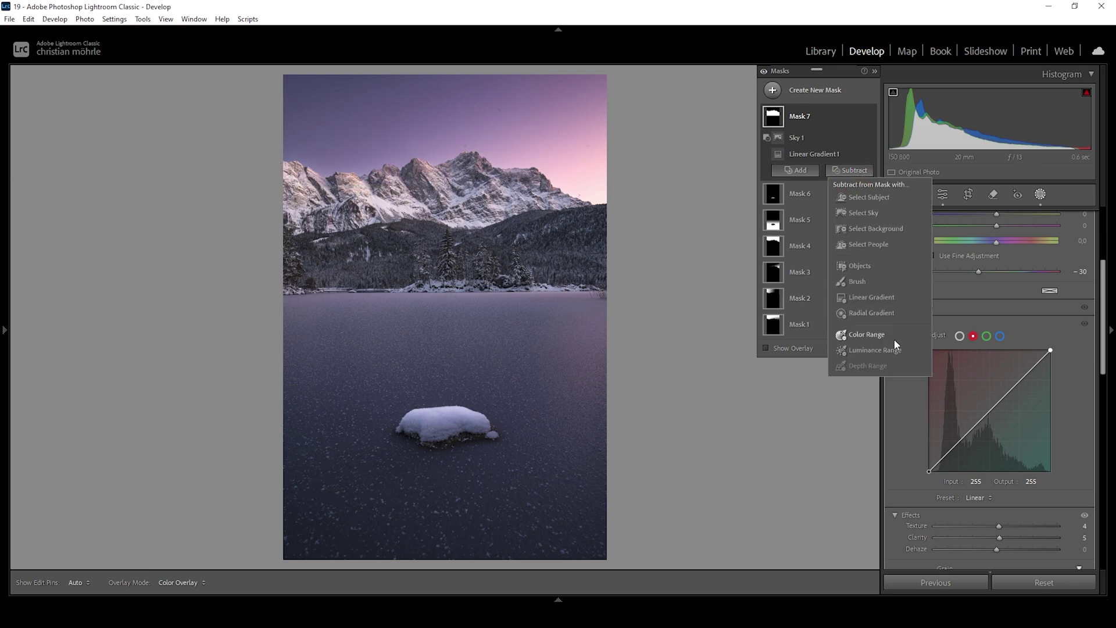
pyautogui.click(873, 334)
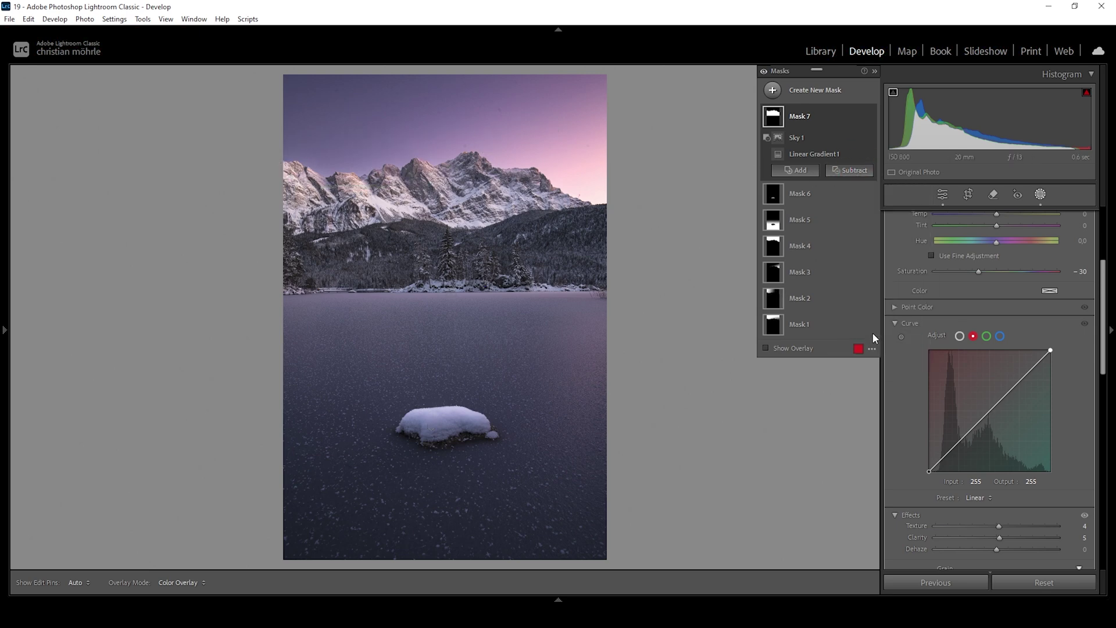
pyautogui.click(324, 174)
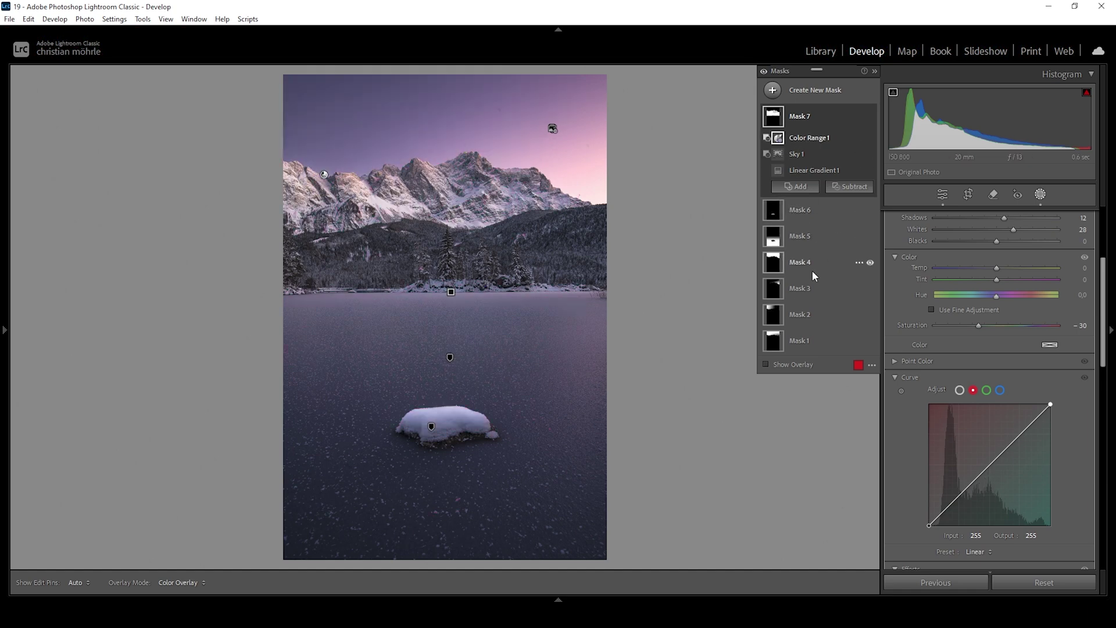
# - Show the mask overlay and add a Brush component to the mountain mask over the uncovered slope at the ridge's right end
pyautogui.click(766, 365)
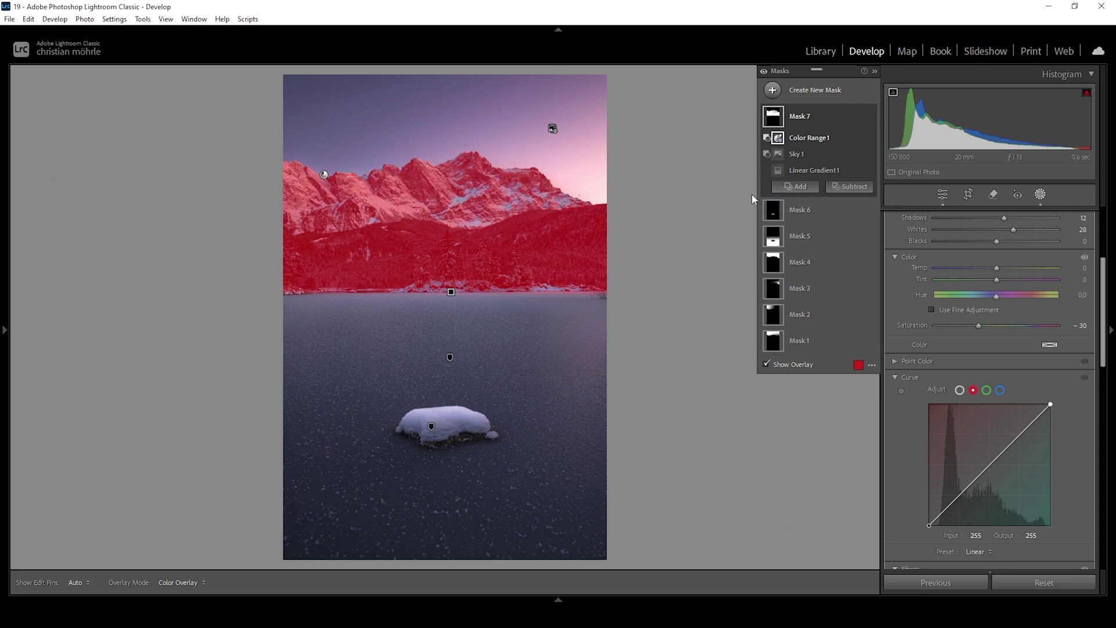
pyautogui.click(794, 187)
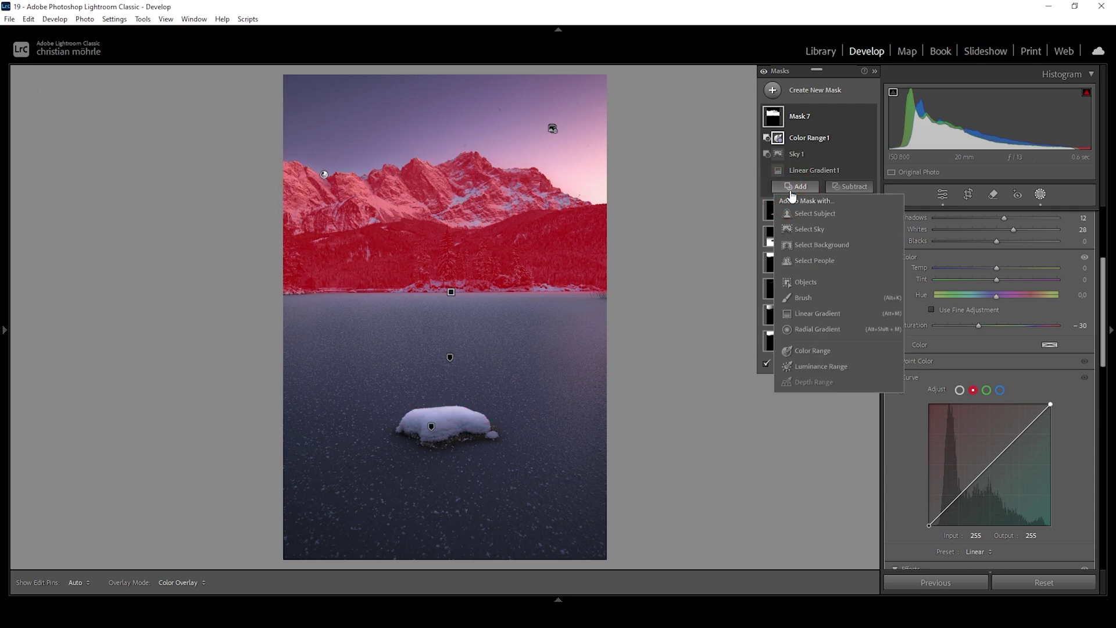
pyautogui.click(811, 295)
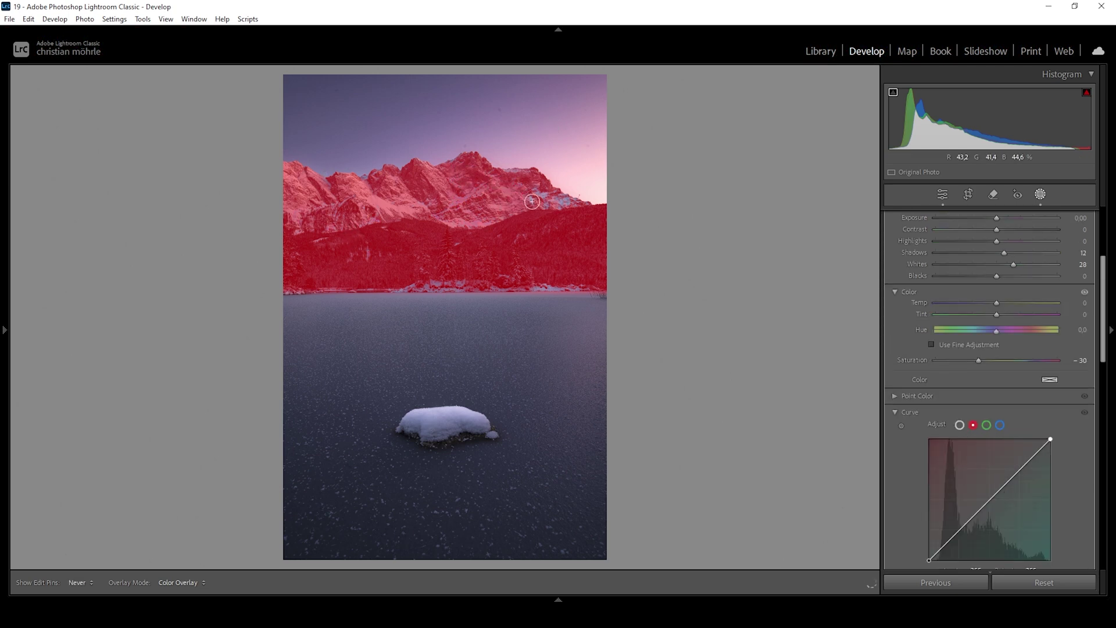
# - Hide the mask overlay and compare the photo with all masks turned off and on
pyautogui.click(768, 379)
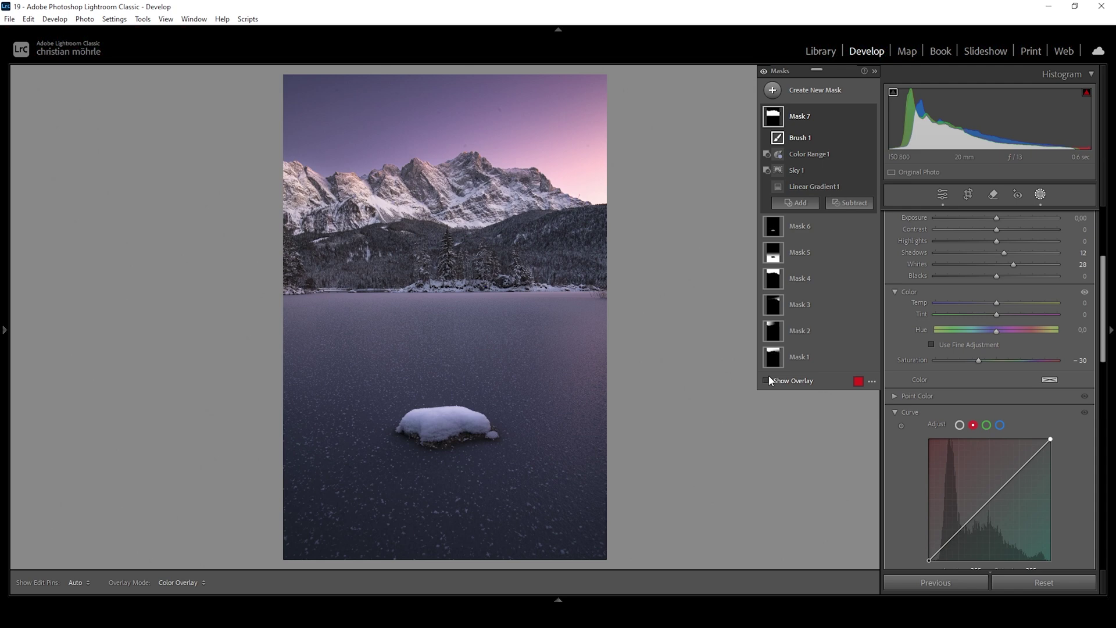
pyautogui.click(763, 71)
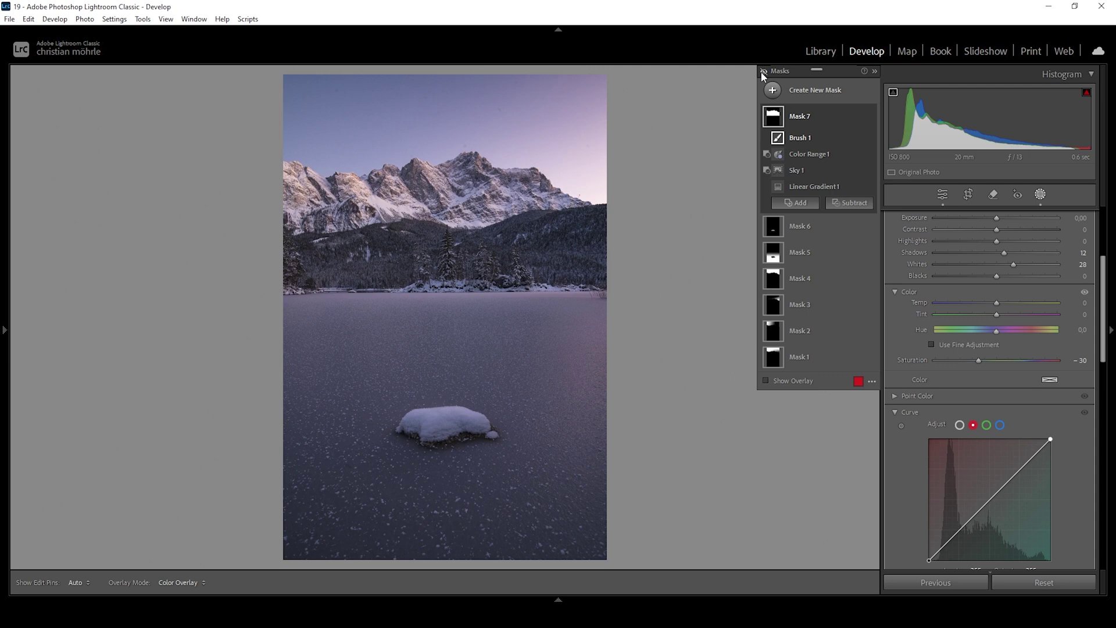
pyautogui.click(763, 72)
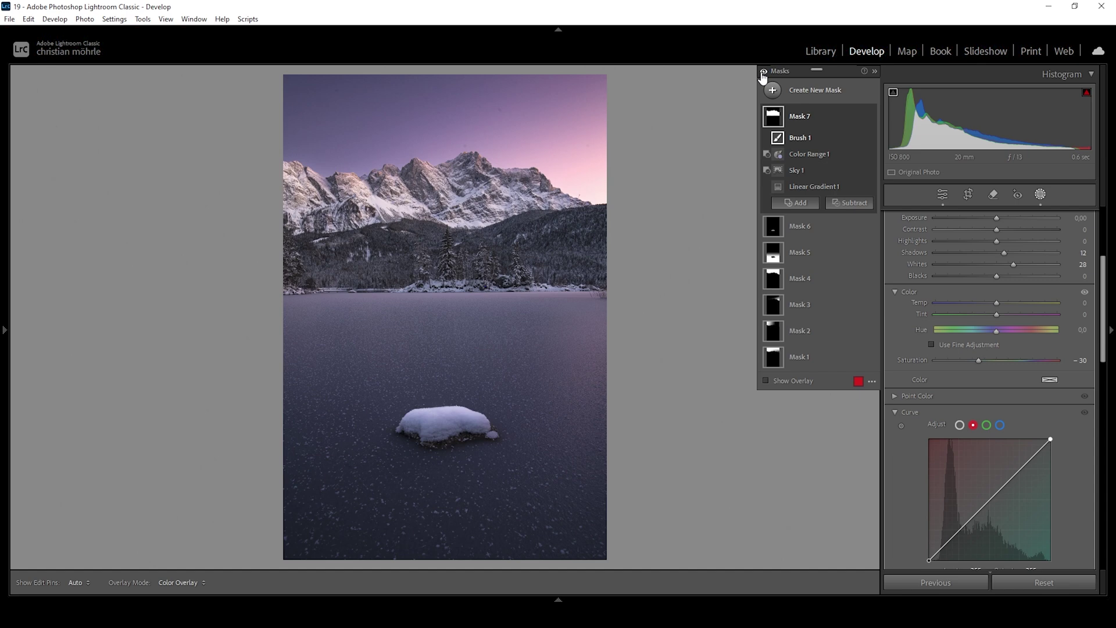
# - Set the global HSL Saturation of Orange to +16, Yellow to +12 and Blue to +23 in the Color Mixer
pyautogui.click(942, 194)
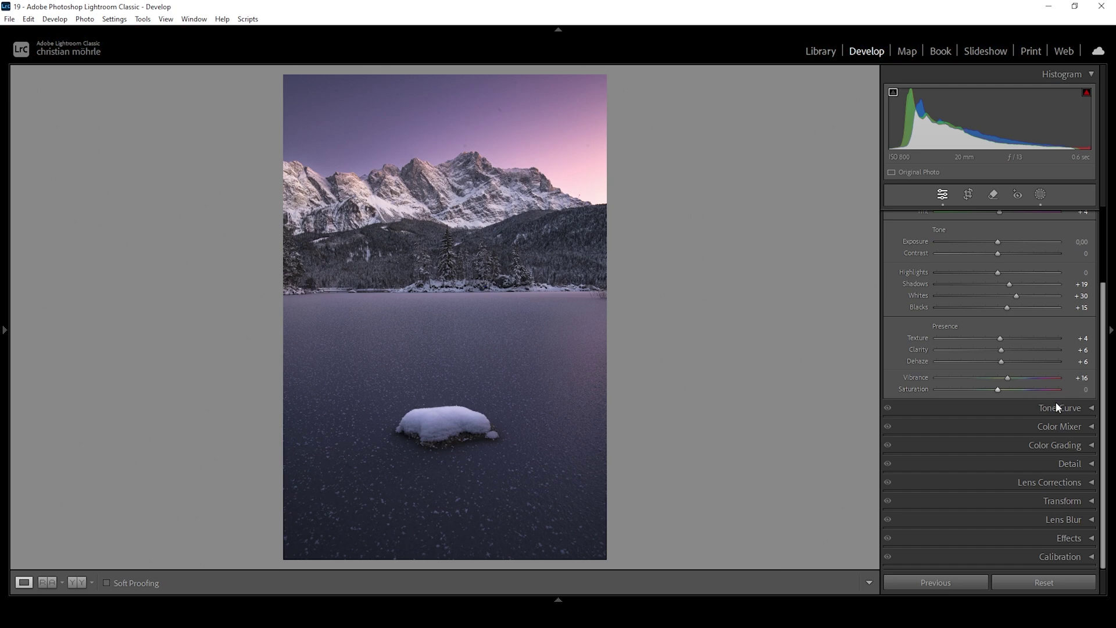
pyautogui.click(1086, 428)
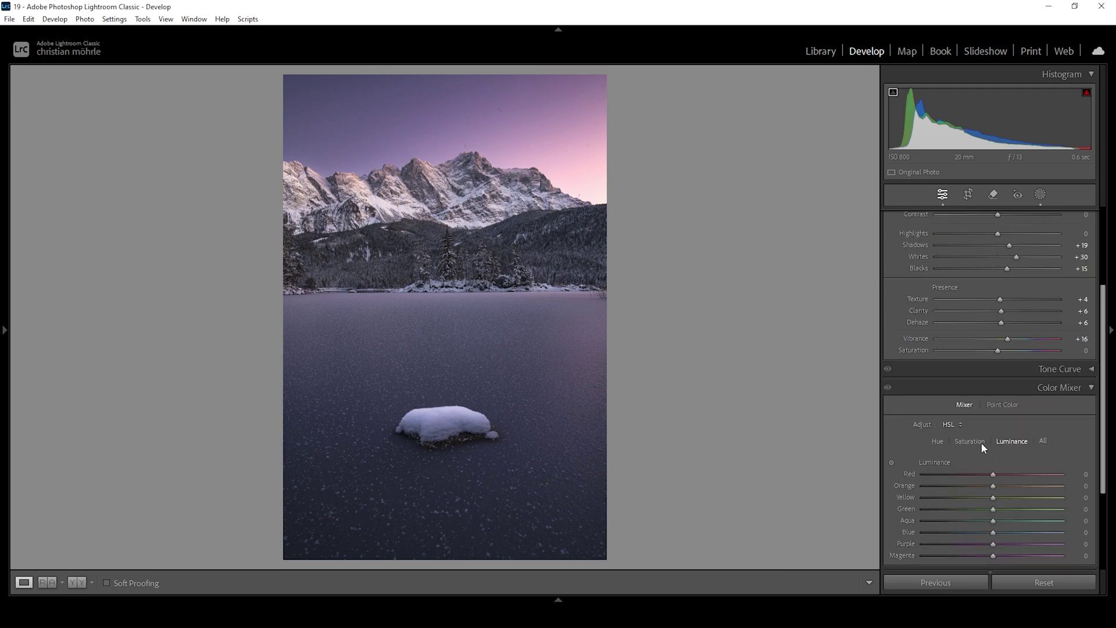
pyautogui.click(970, 442)
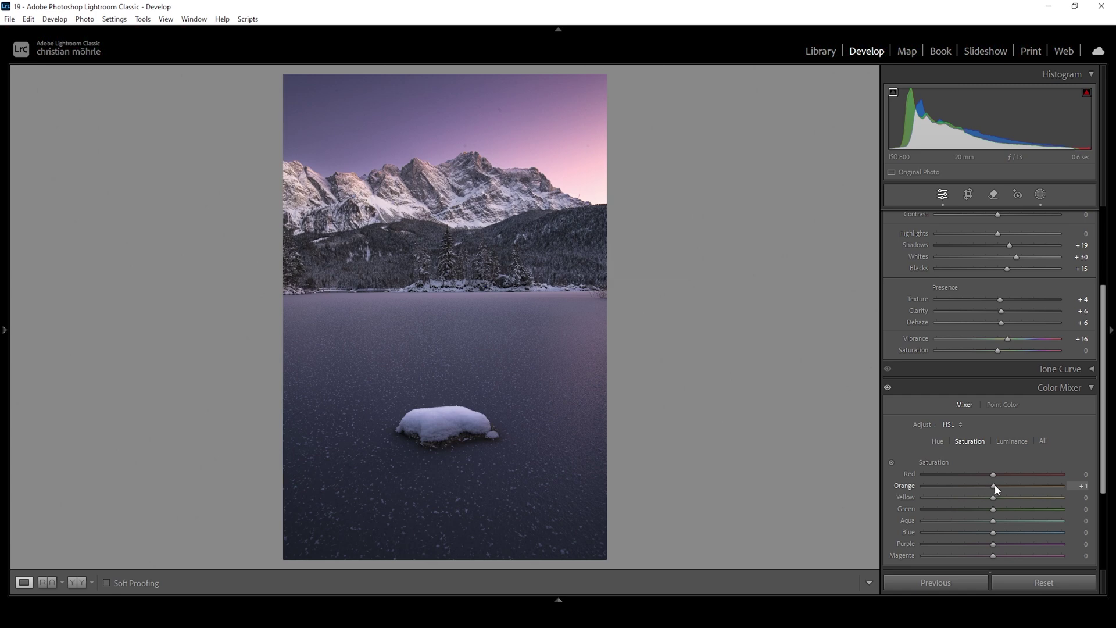
pyautogui.moveTo(999, 484); pyautogui.dragTo(1012, 530)
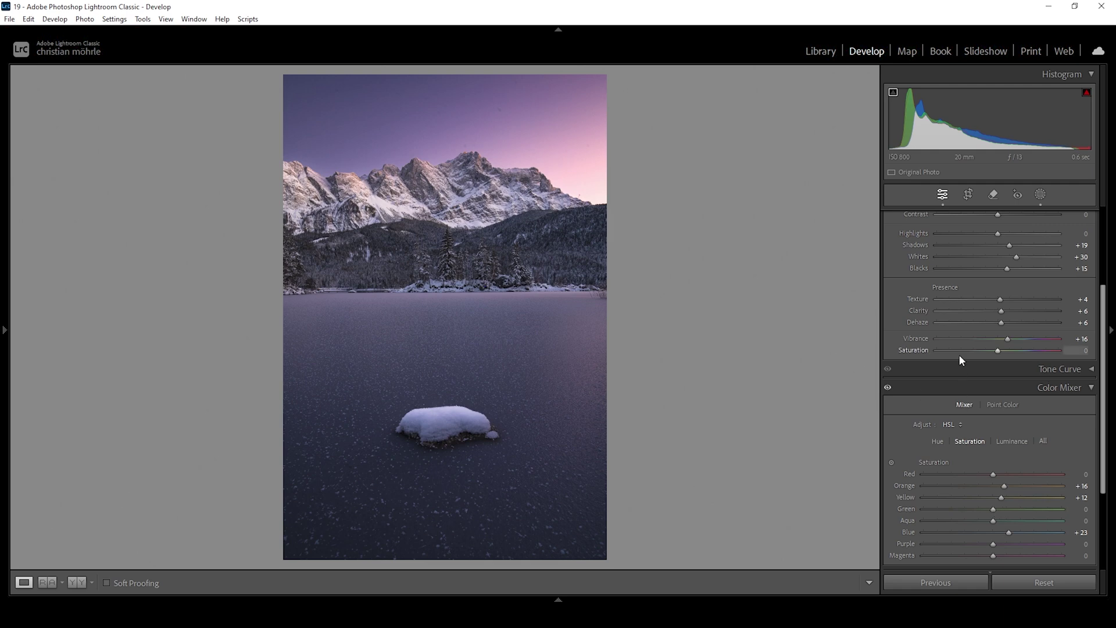
pyautogui.click(1068, 386)
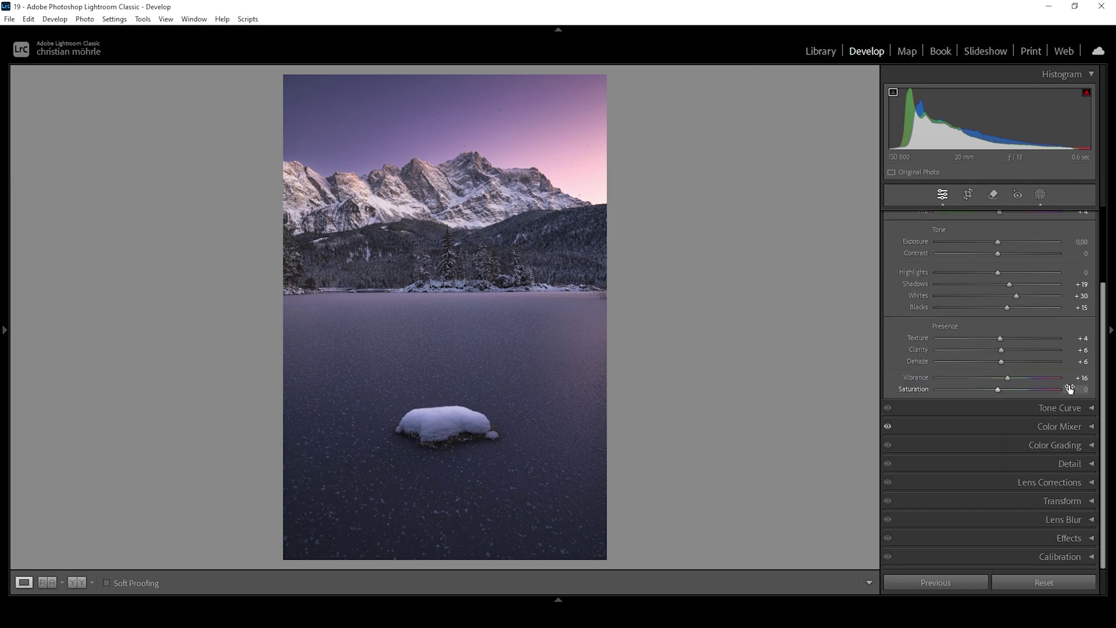
# - Color grade the highlights with a warm orange tint, setting Hue to 28 and Saturation to 85
pyautogui.click(1077, 445)
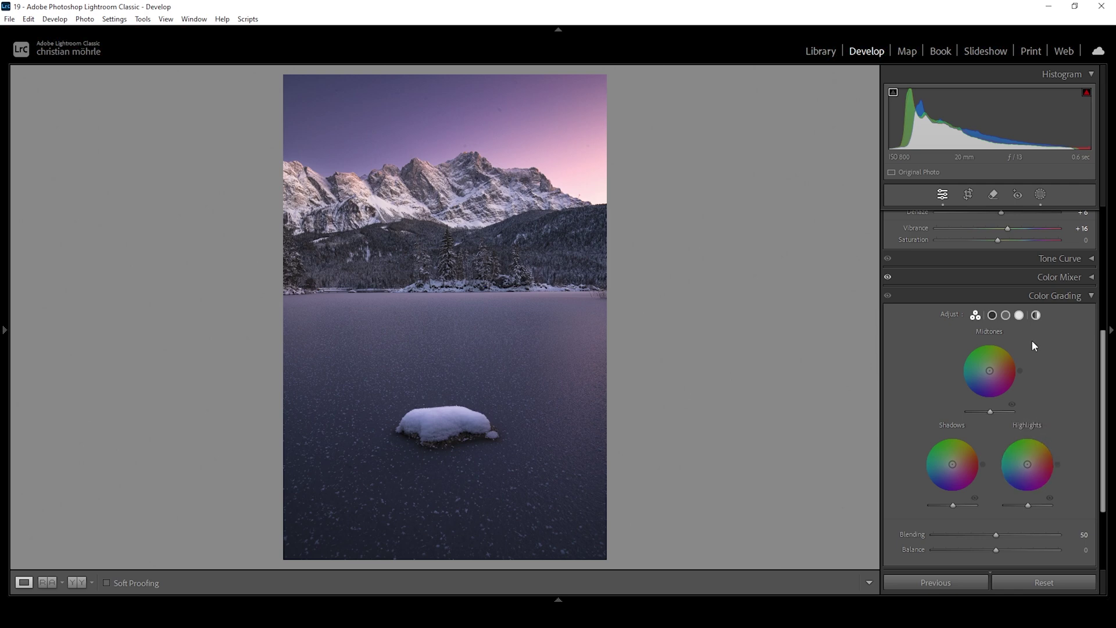
pyautogui.click(1019, 315)
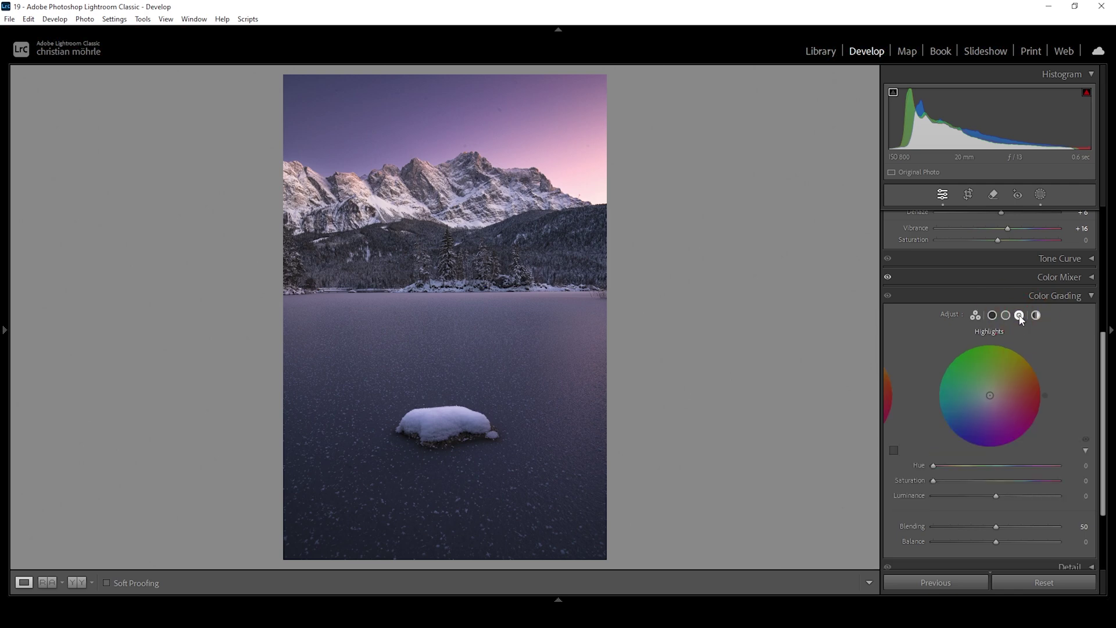
pyautogui.scroll(-1, 1021, 319)
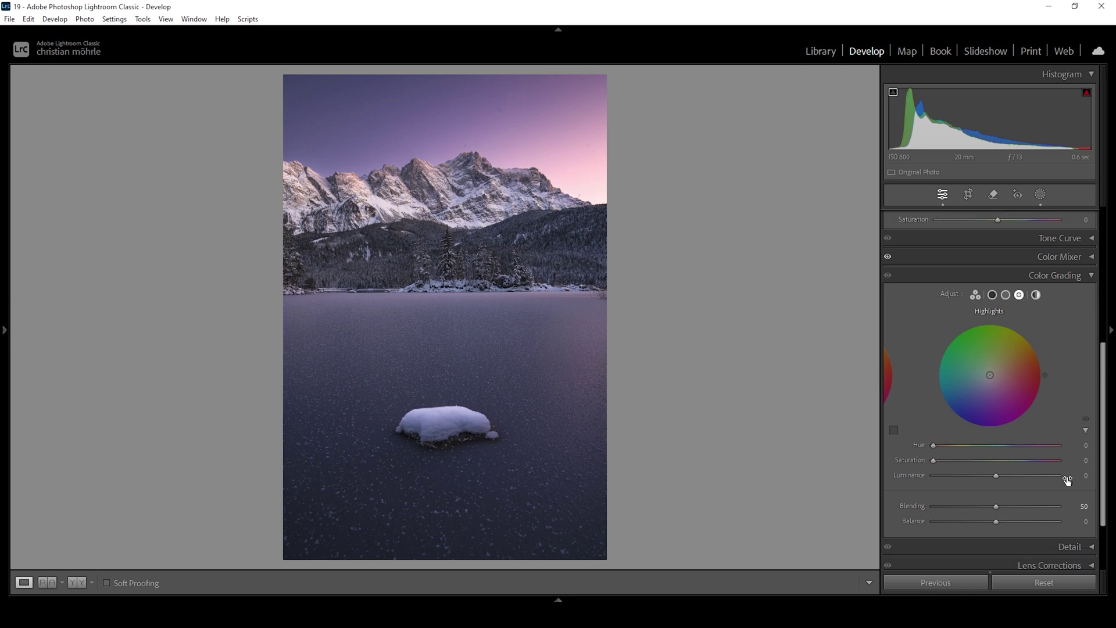
pyautogui.click(936, 444)
pyautogui.moveTo(937, 444); pyautogui.dragTo(945, 444)
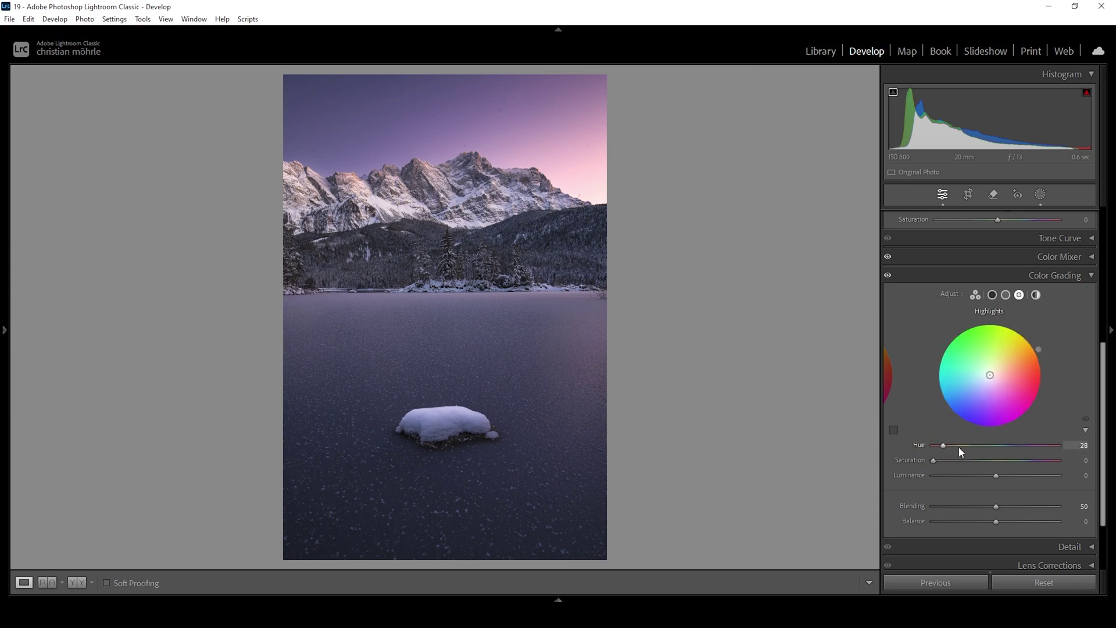
pyautogui.moveTo(933, 462); pyautogui.dragTo(933, 459)
pyautogui.moveTo(934, 459); pyautogui.dragTo(1041, 458)
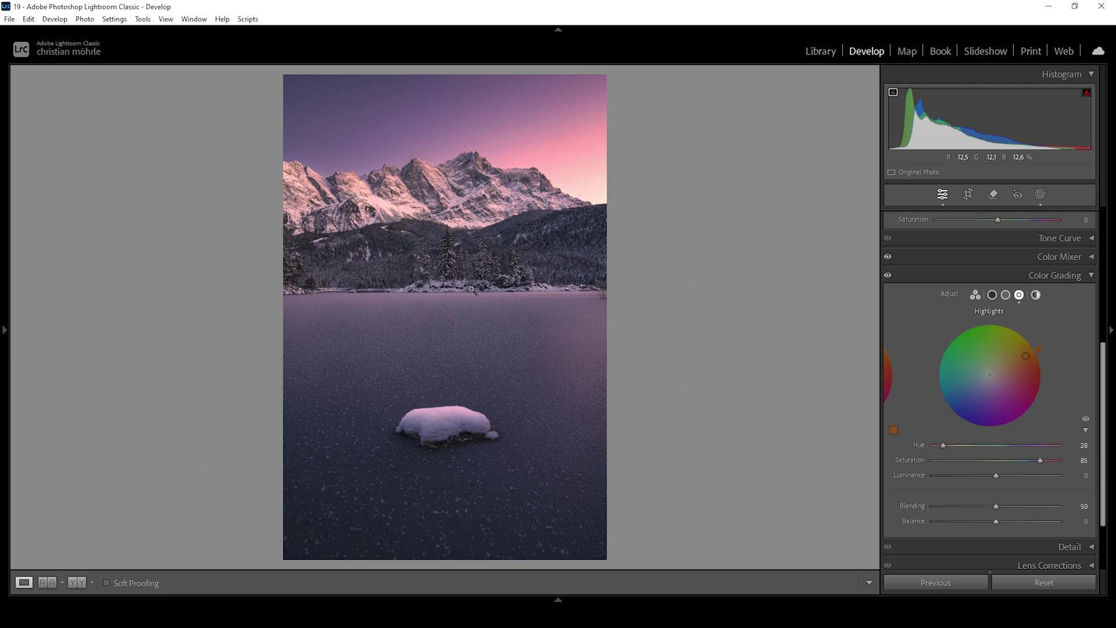
# - Color grade the midtones with a lightly saturated blue hue and the shadows with Hue 220 and very low Saturation
pyautogui.click(1006, 295)
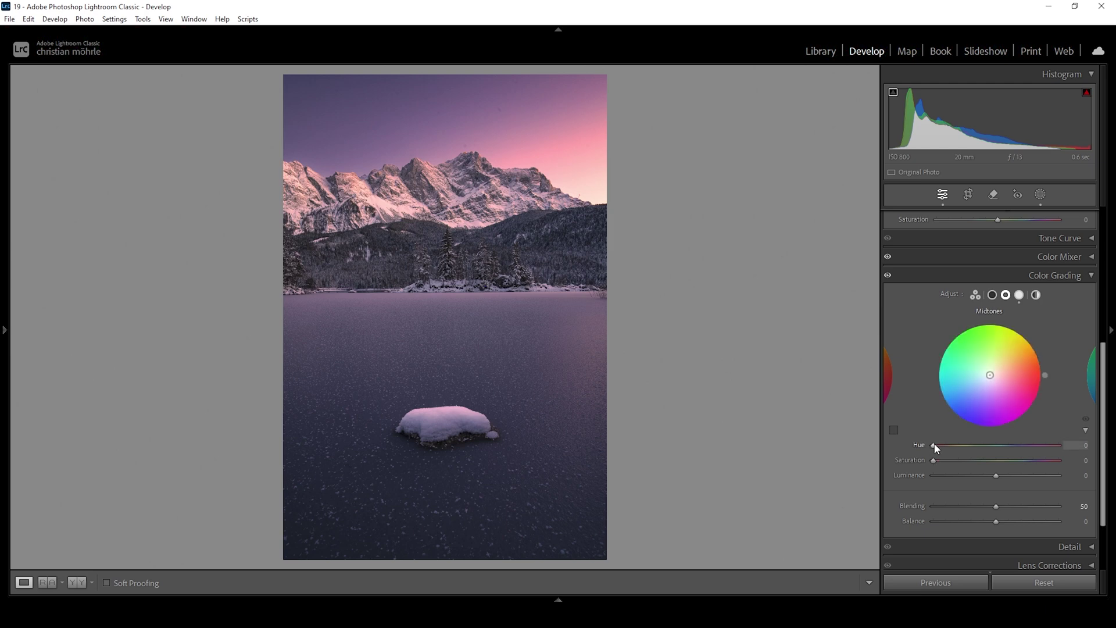
pyautogui.moveTo(933, 445); pyautogui.dragTo(1009, 445)
pyautogui.moveTo(934, 462); pyautogui.dragTo(943, 460)
pyautogui.click(992, 294)
pyautogui.moveTo(936, 445); pyautogui.dragTo(1014, 447)
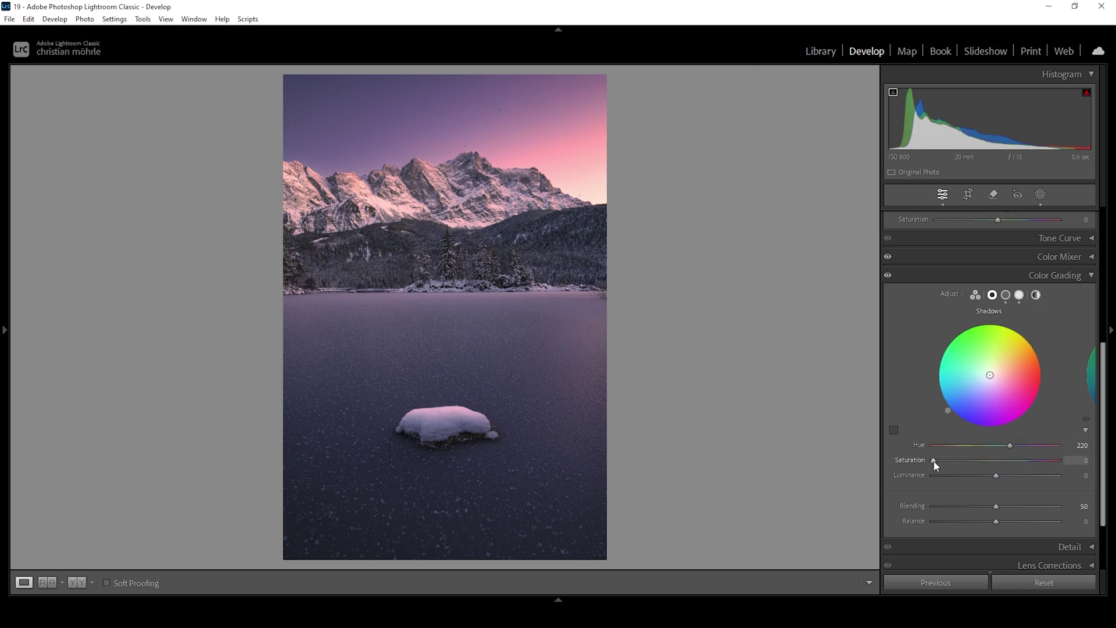
pyautogui.moveTo(934, 461); pyautogui.dragTo(937, 461)
# - Set the Global color grade to Hue 28 and Saturation 12, and collapse the Color Grading settings
pyautogui.click(1037, 297)
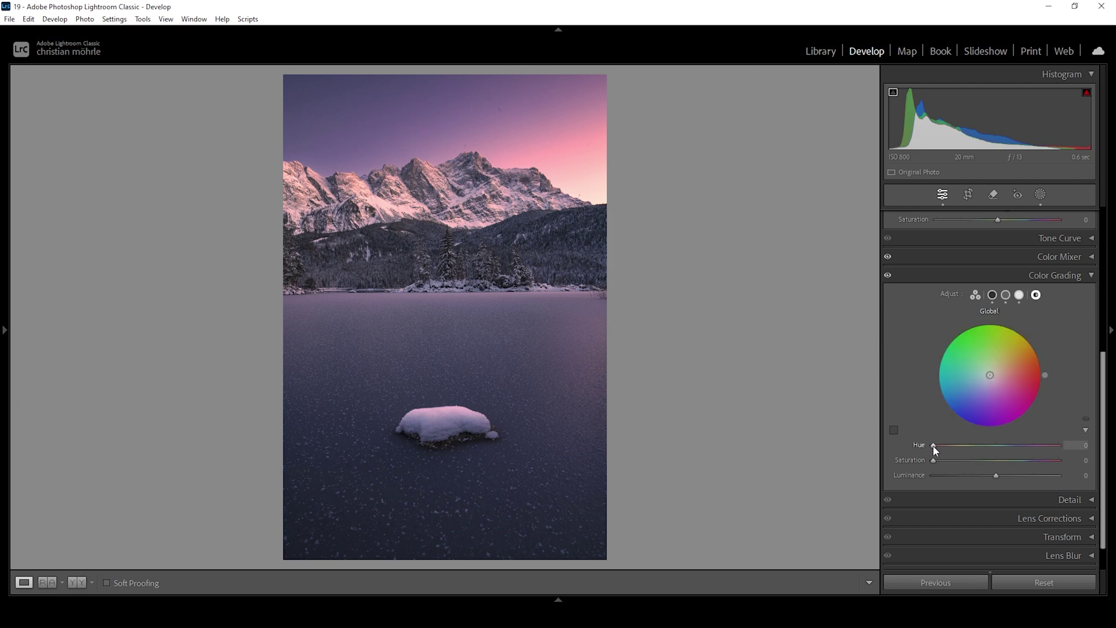
pyautogui.moveTo(935, 444); pyautogui.dragTo(942, 443)
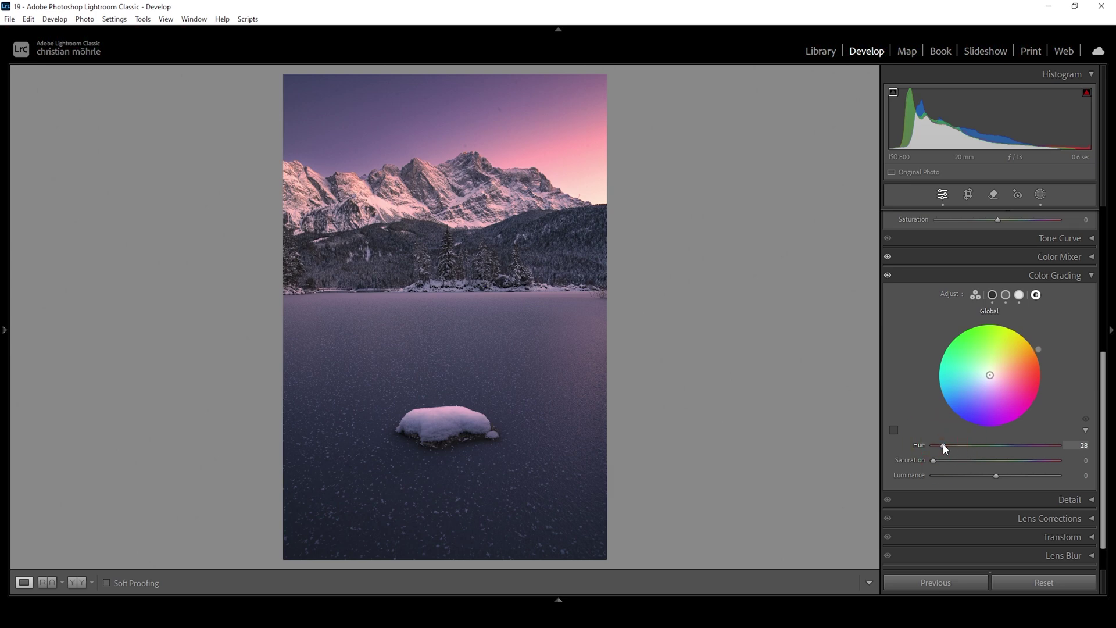
pyautogui.moveTo(932, 460); pyautogui.dragTo(947, 460)
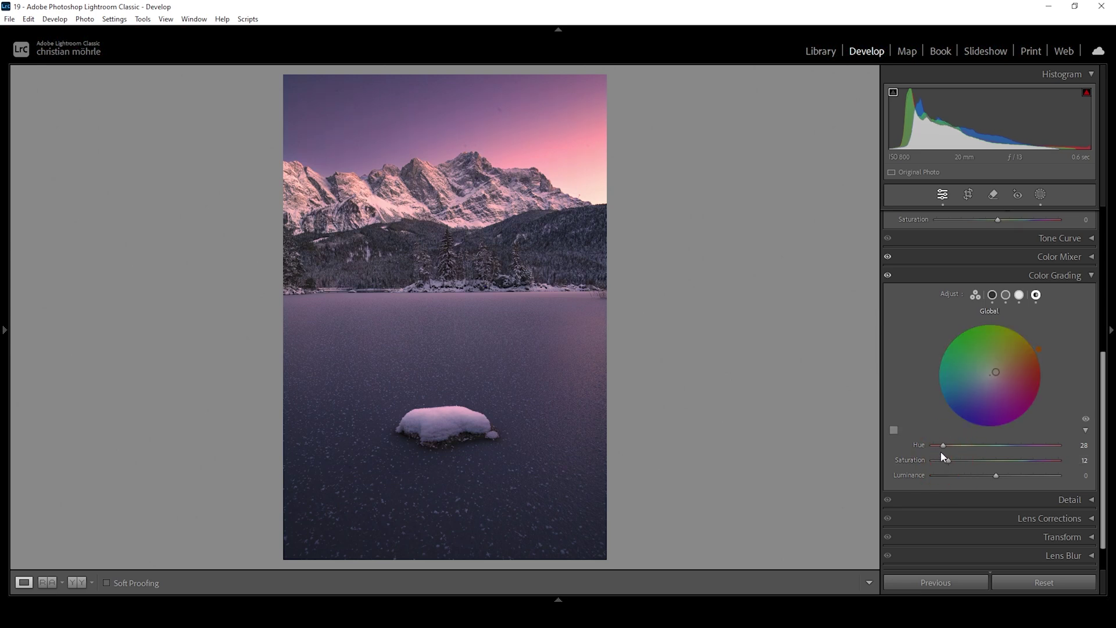
pyautogui.click(1045, 268)
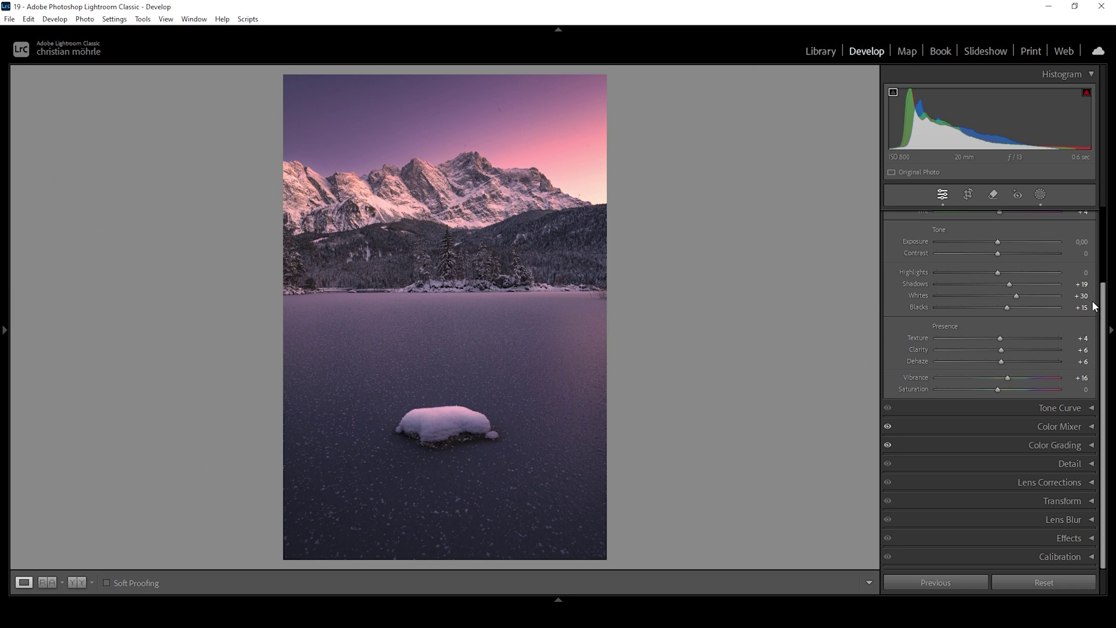
# - In Calibration, shift the Blue Primary Hue slightly toward teal and raise the Blue Primary Saturation moderately
pyautogui.click(1069, 557)
pyautogui.scroll(-1, 1104, 360)
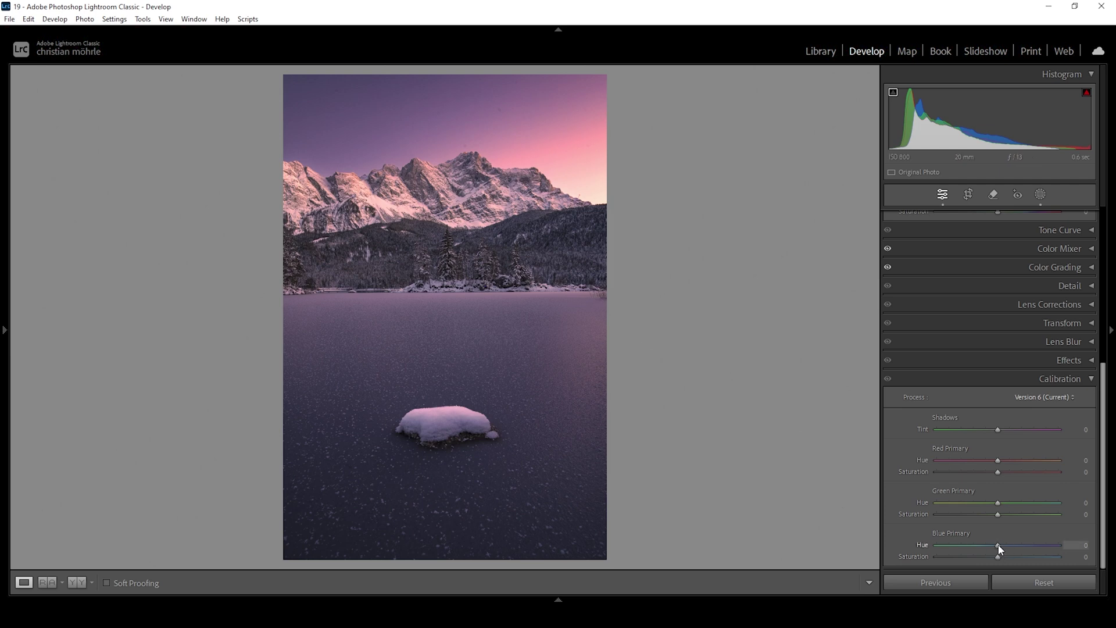
pyautogui.moveTo(998, 544); pyautogui.dragTo(985, 544)
pyautogui.click(998, 557)
pyautogui.moveTo(997, 558); pyautogui.dragTo(1020, 555)
pyautogui.click(1060, 378)
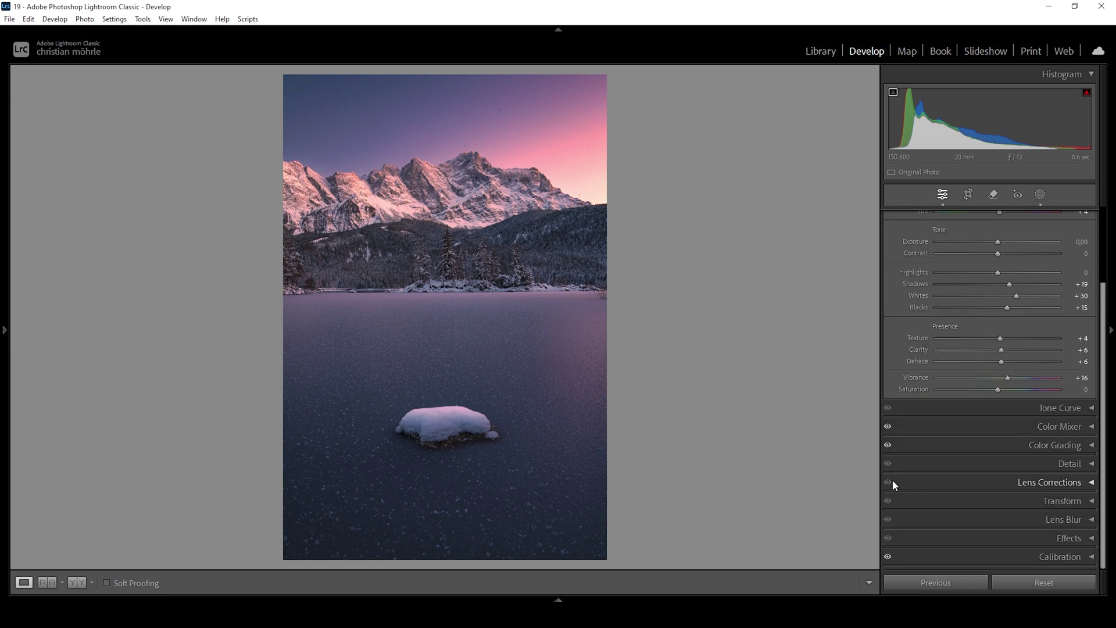
# - Set Sharpening Radius to 0.5, Detail to 100 and Masking to 73, and raise the Amount
pyautogui.click(1069, 515)
pyautogui.click(1080, 463)
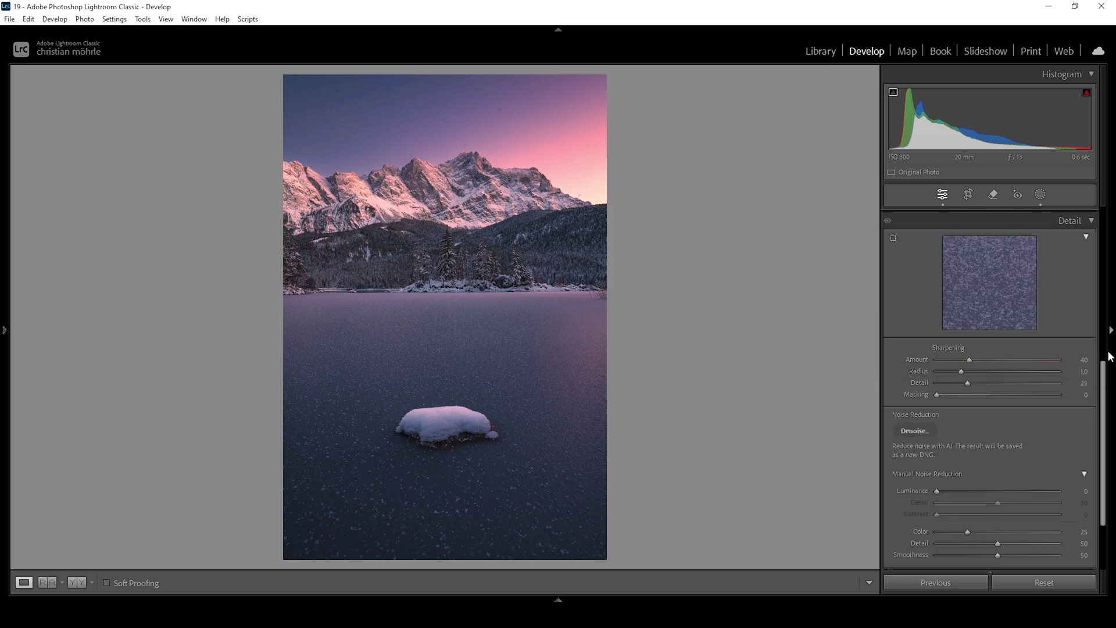
pyautogui.scroll(-1, 909, 375)
pyautogui.moveTo(961, 350); pyautogui.dragTo(783, 353)
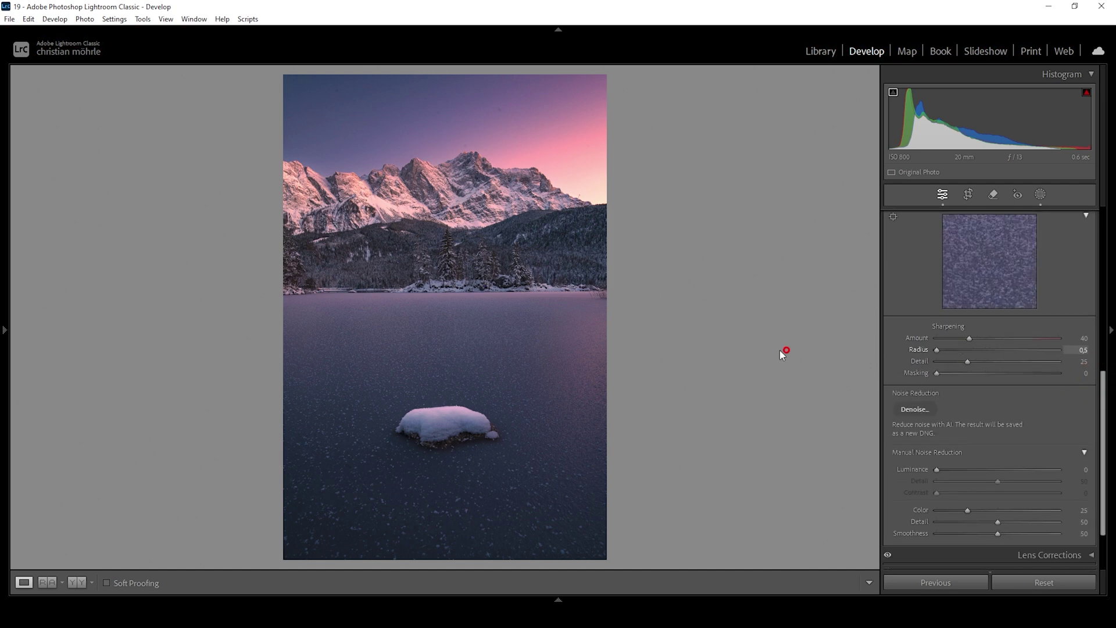
pyautogui.moveTo(967, 361); pyautogui.dragTo(1060, 361)
pyautogui.press('alt')
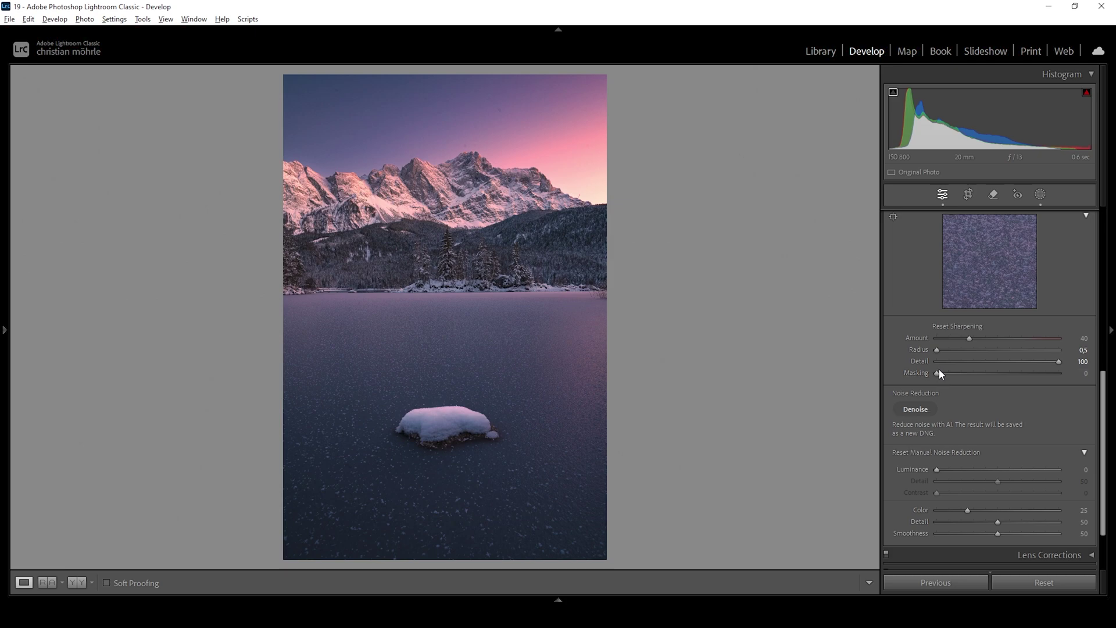
pyautogui.moveTo(935, 375); pyautogui.dragTo(1025, 369)
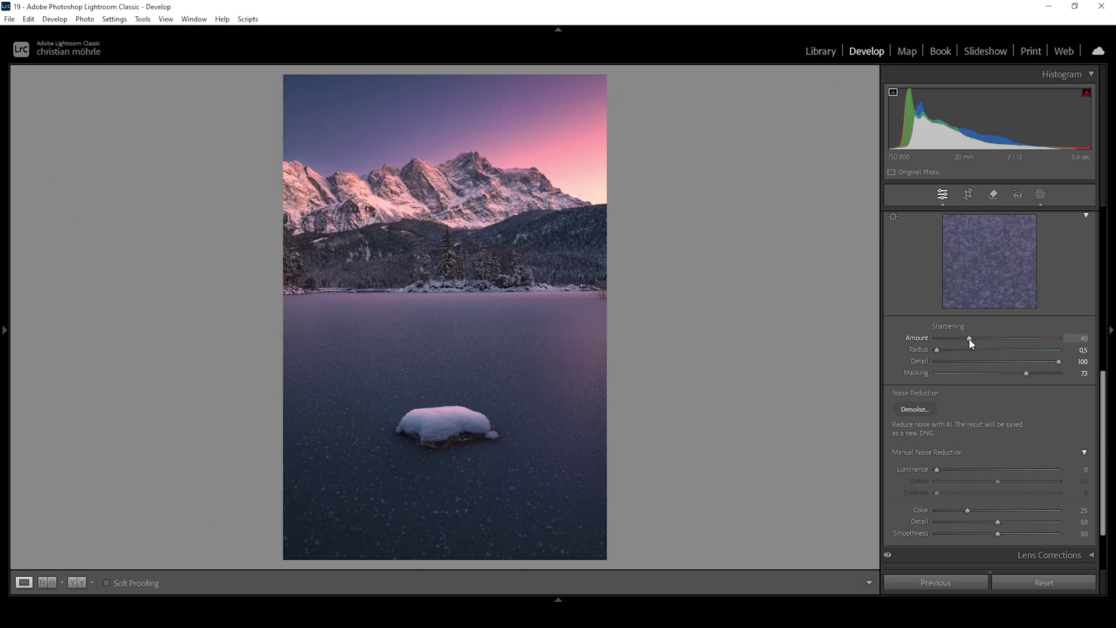
pyautogui.moveTo(970, 339); pyautogui.dragTo(995, 336)
# - Heal the dust spots in the sky with the Remove tool at size 5, using Visualize Spots, and return to the edit settings
pyautogui.moveTo(1106, 384); pyautogui.dragTo(1107, 215)
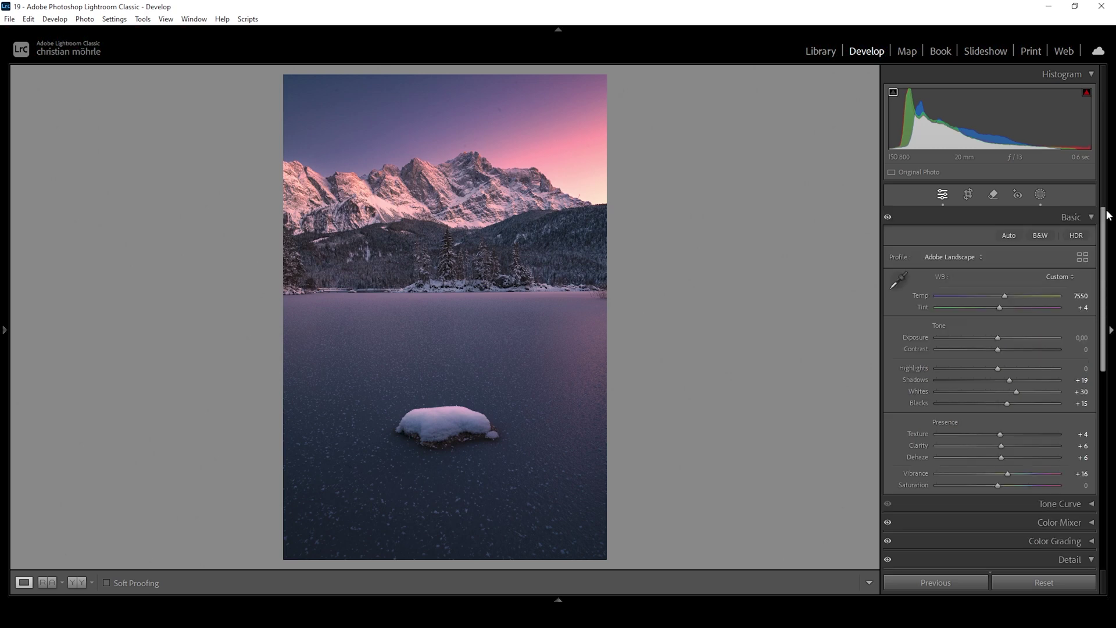
pyautogui.click(994, 196)
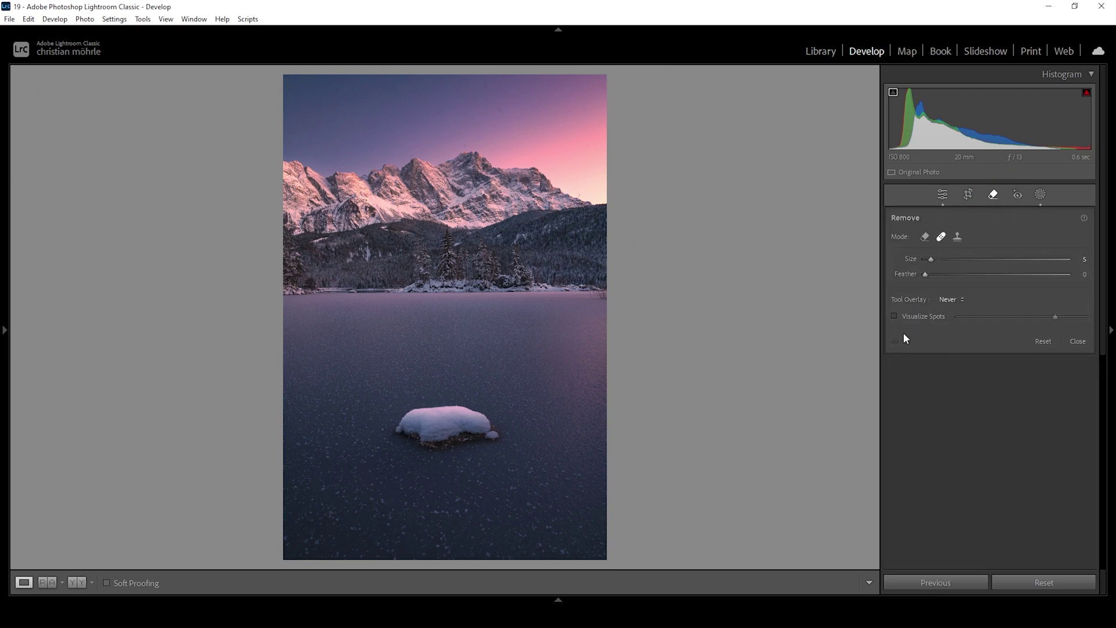
pyautogui.click(894, 316)
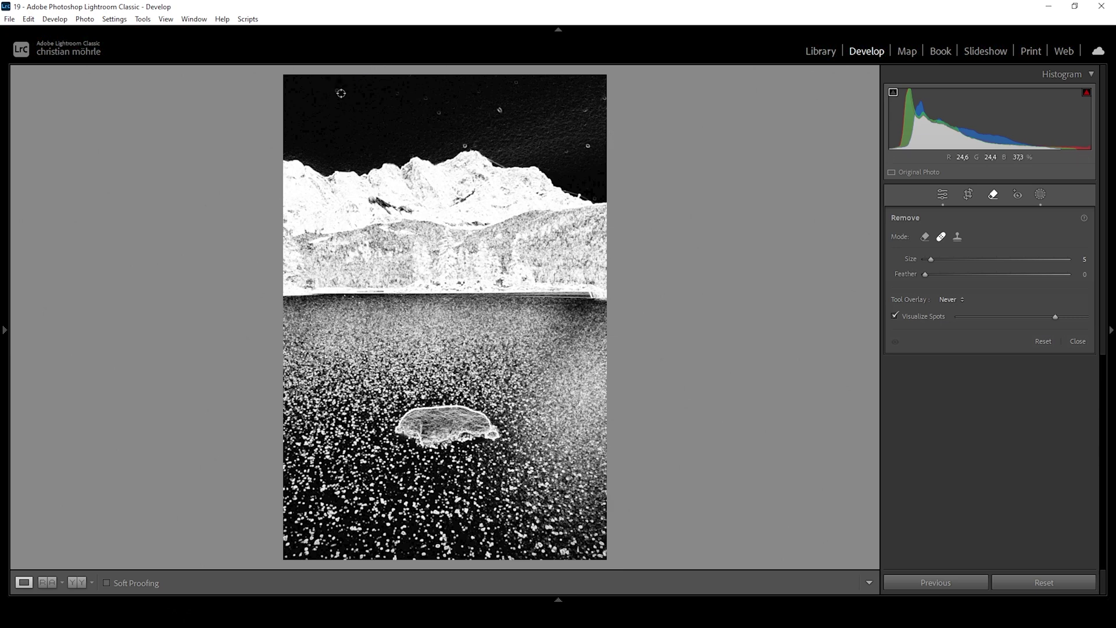
pyautogui.click(336, 90)
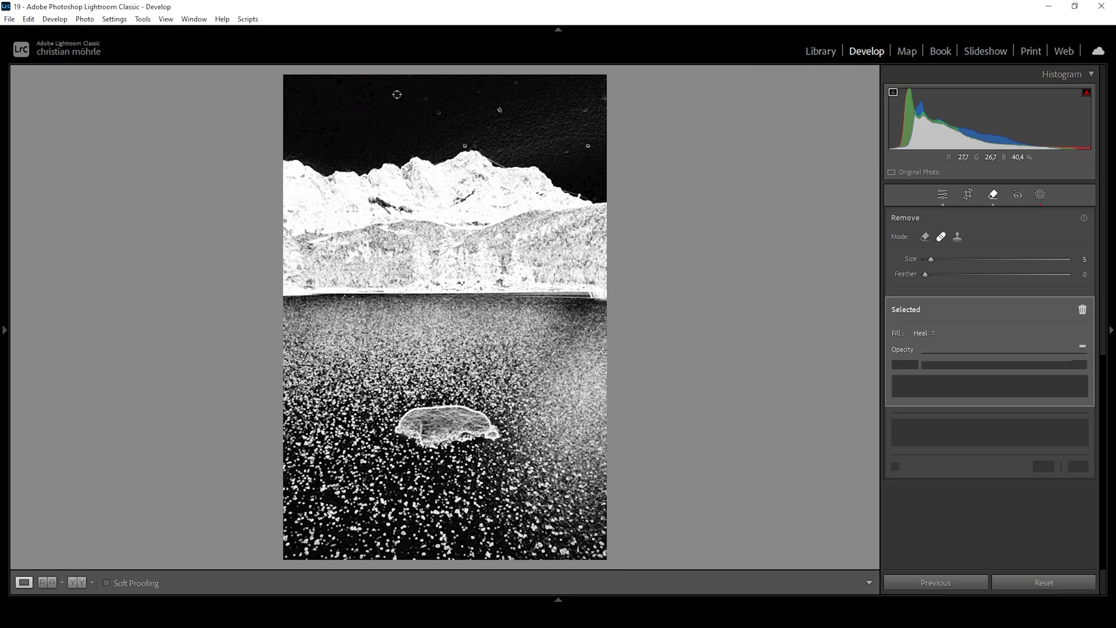
pyautogui.click(601, 97)
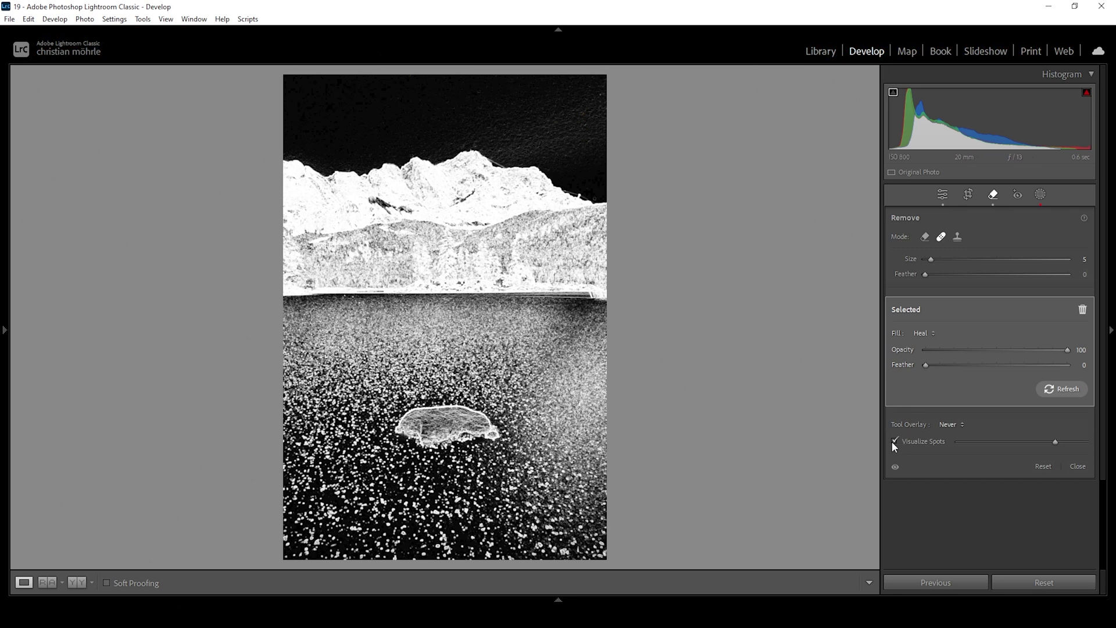
pyautogui.click(942, 195)
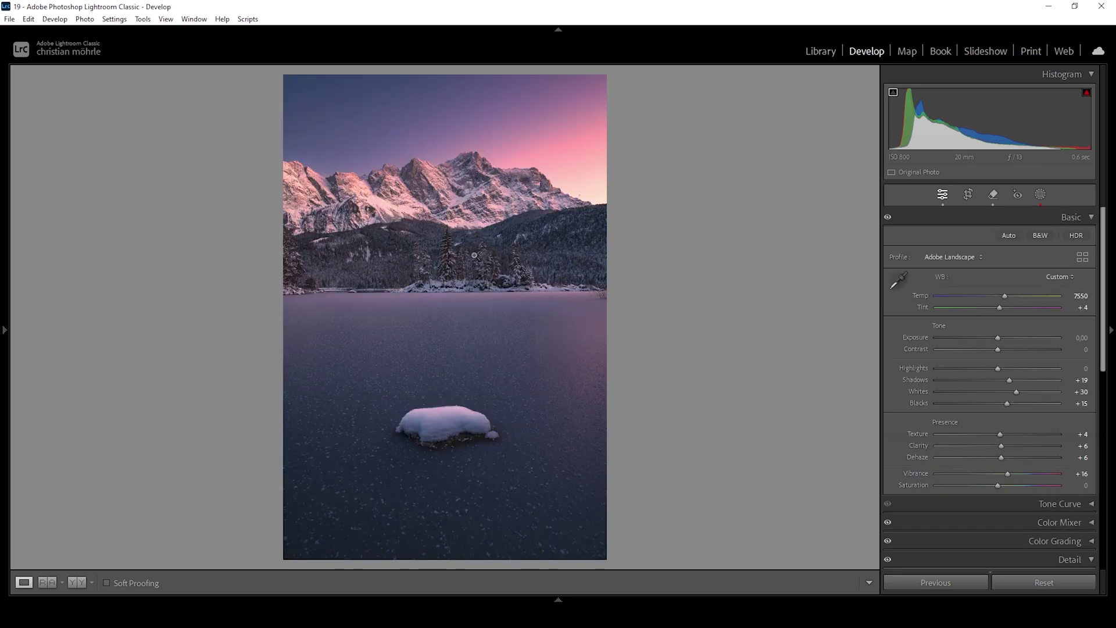